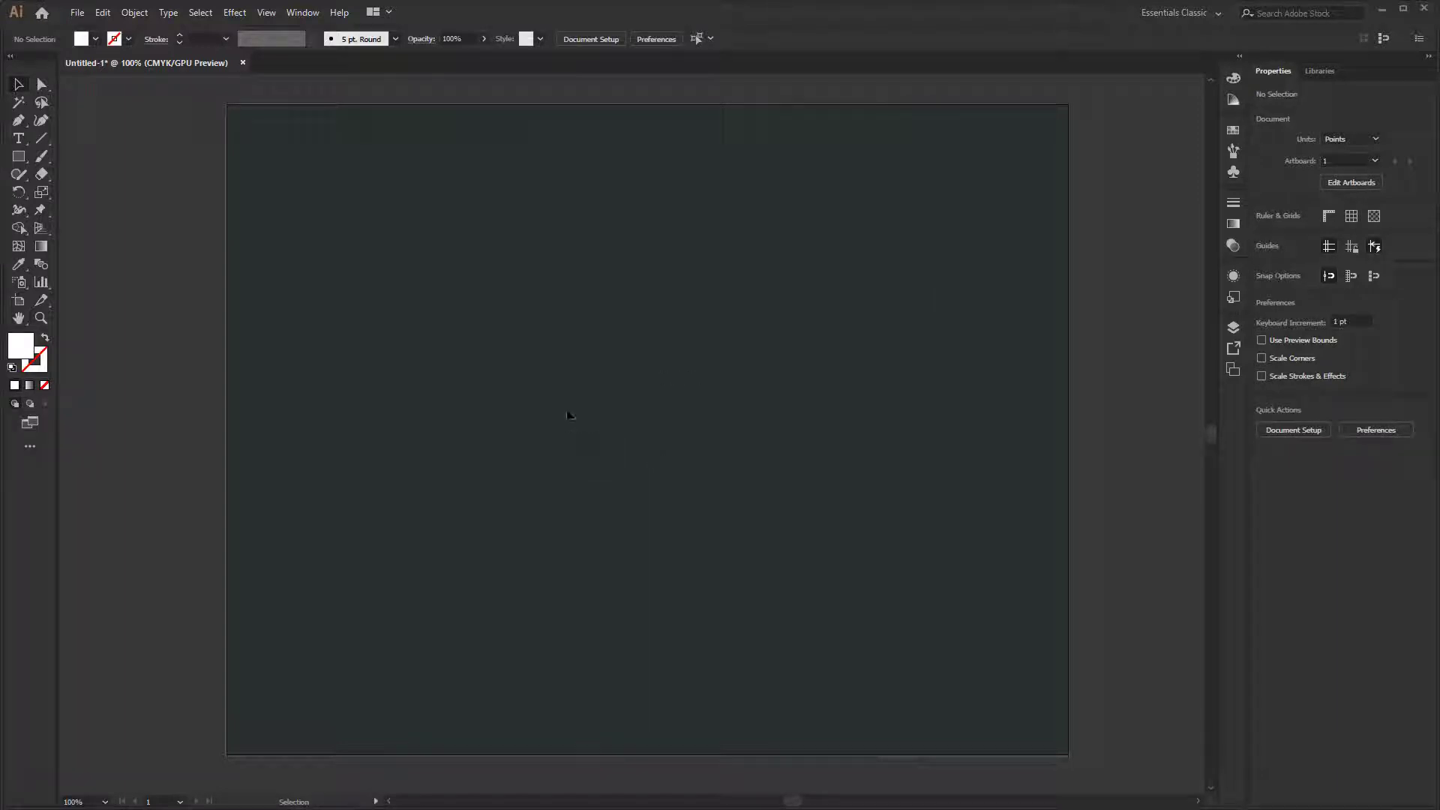
drag(566, 437, 650, 396)
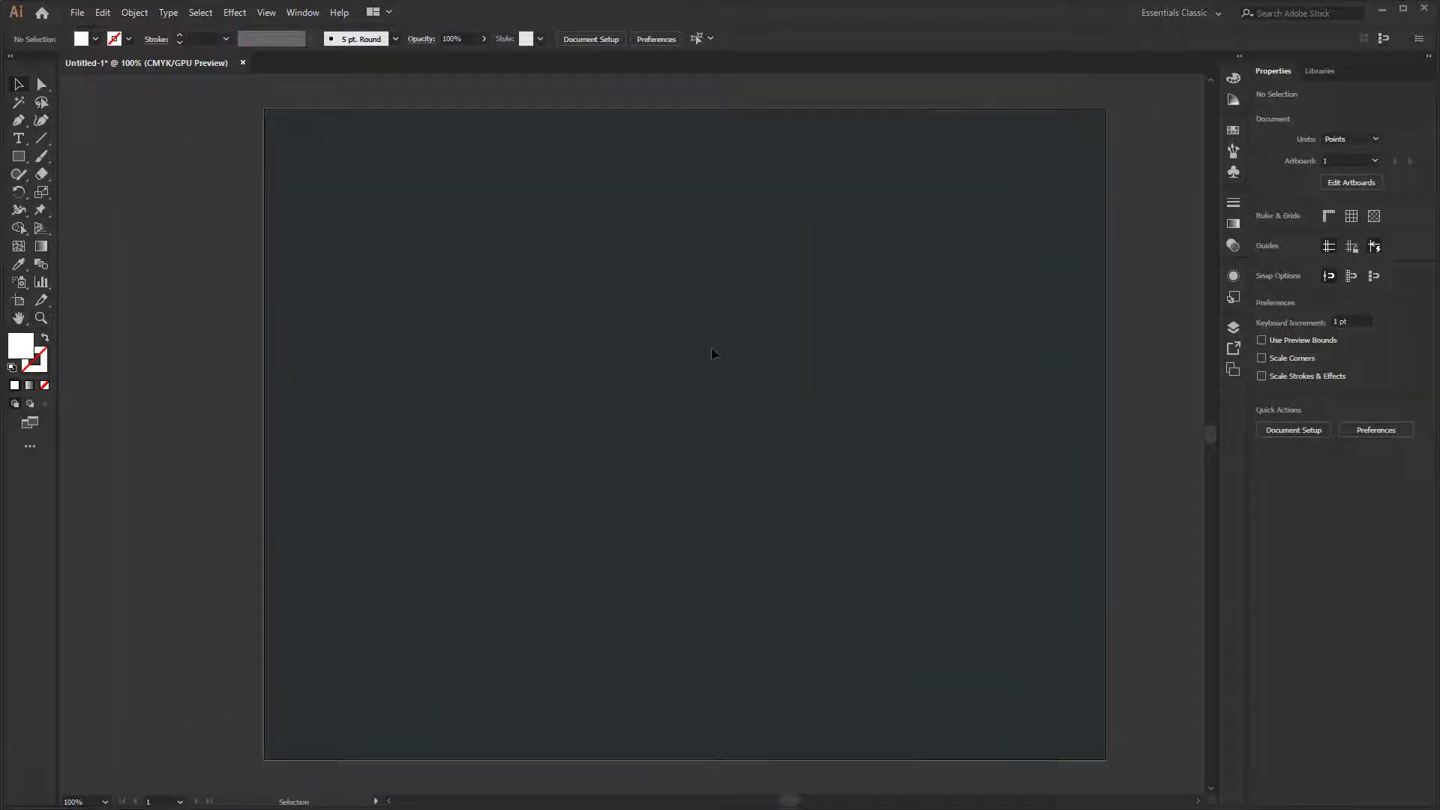
scroll(721, 363, up, 2)
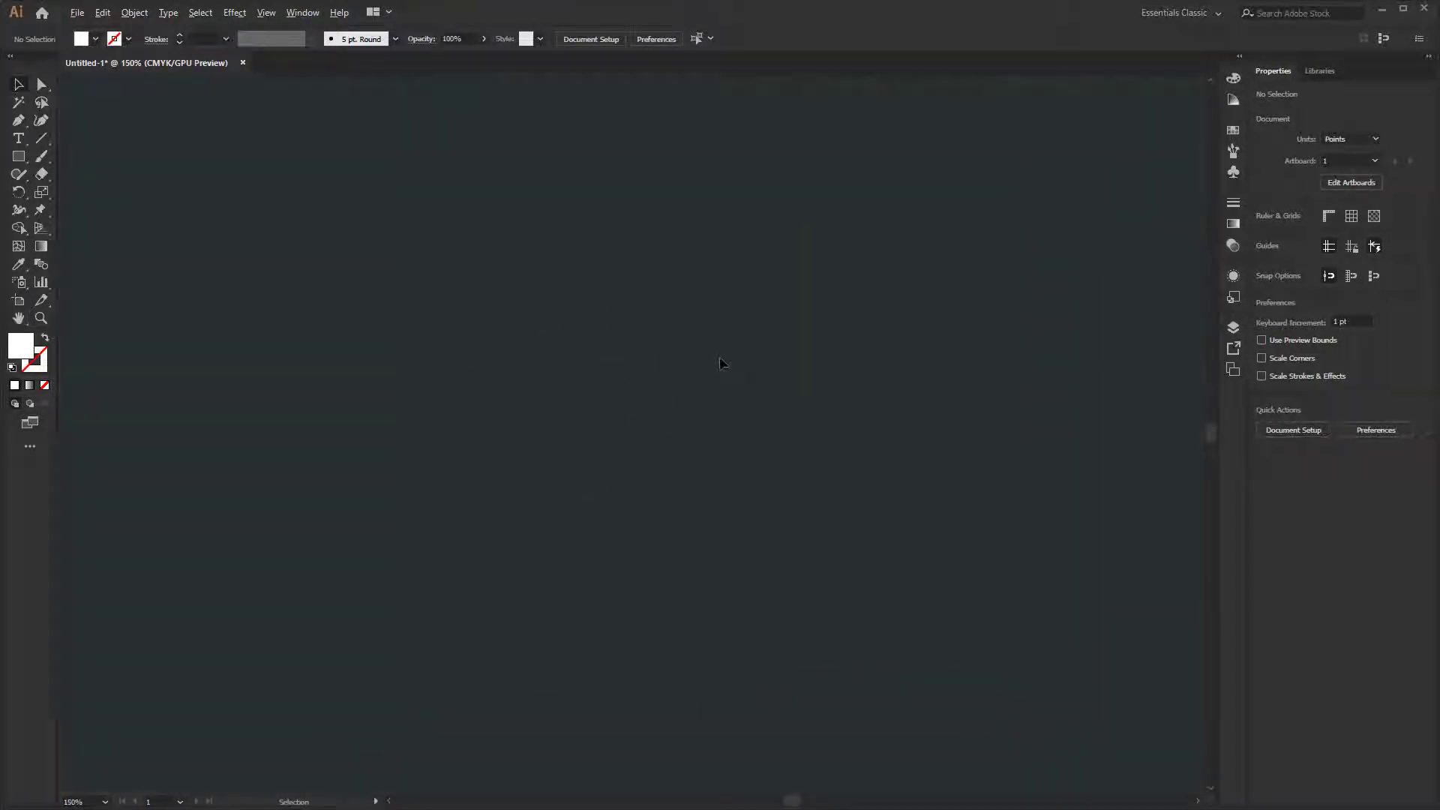
scroll(716, 360, up, 4)
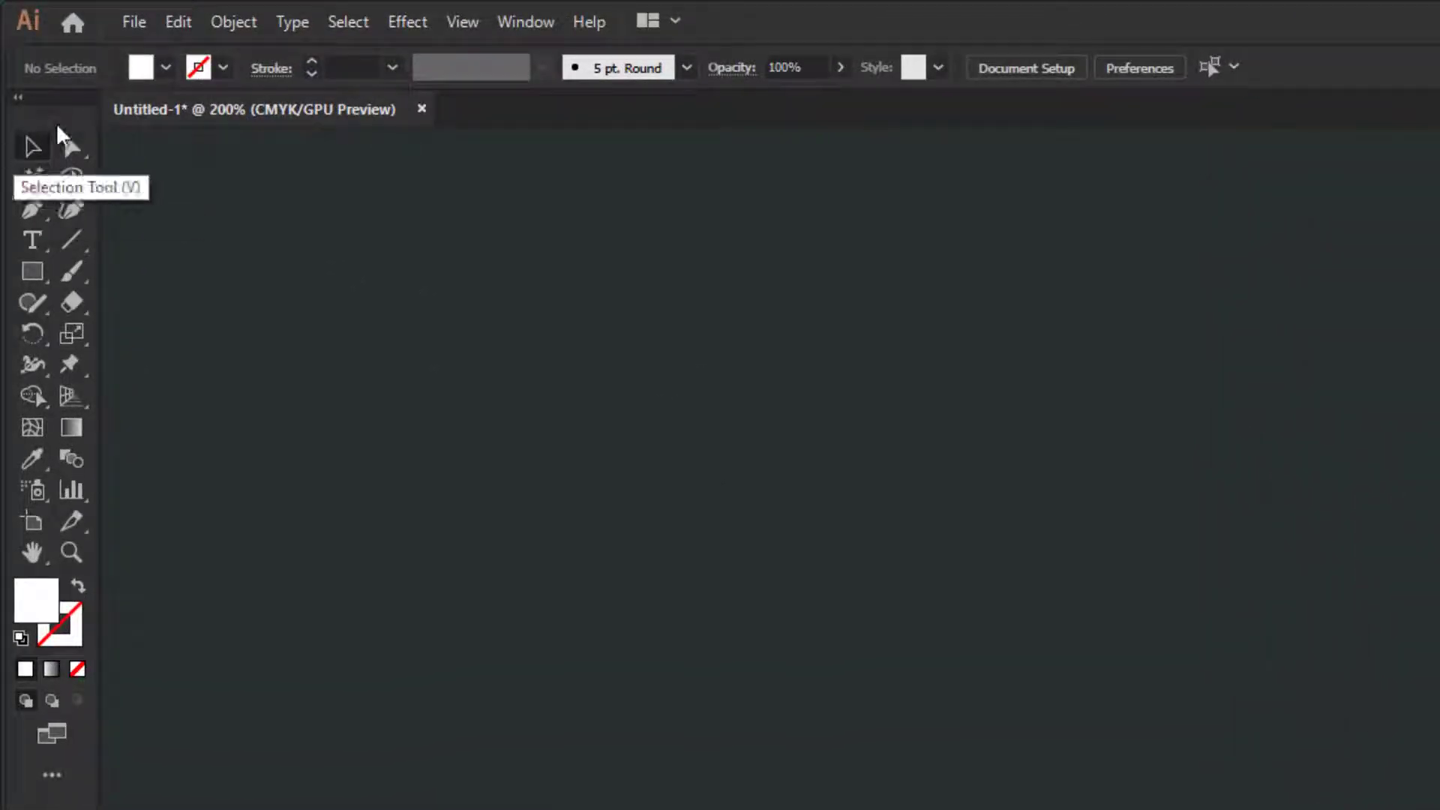
click(30, 245)
click(660, 635)
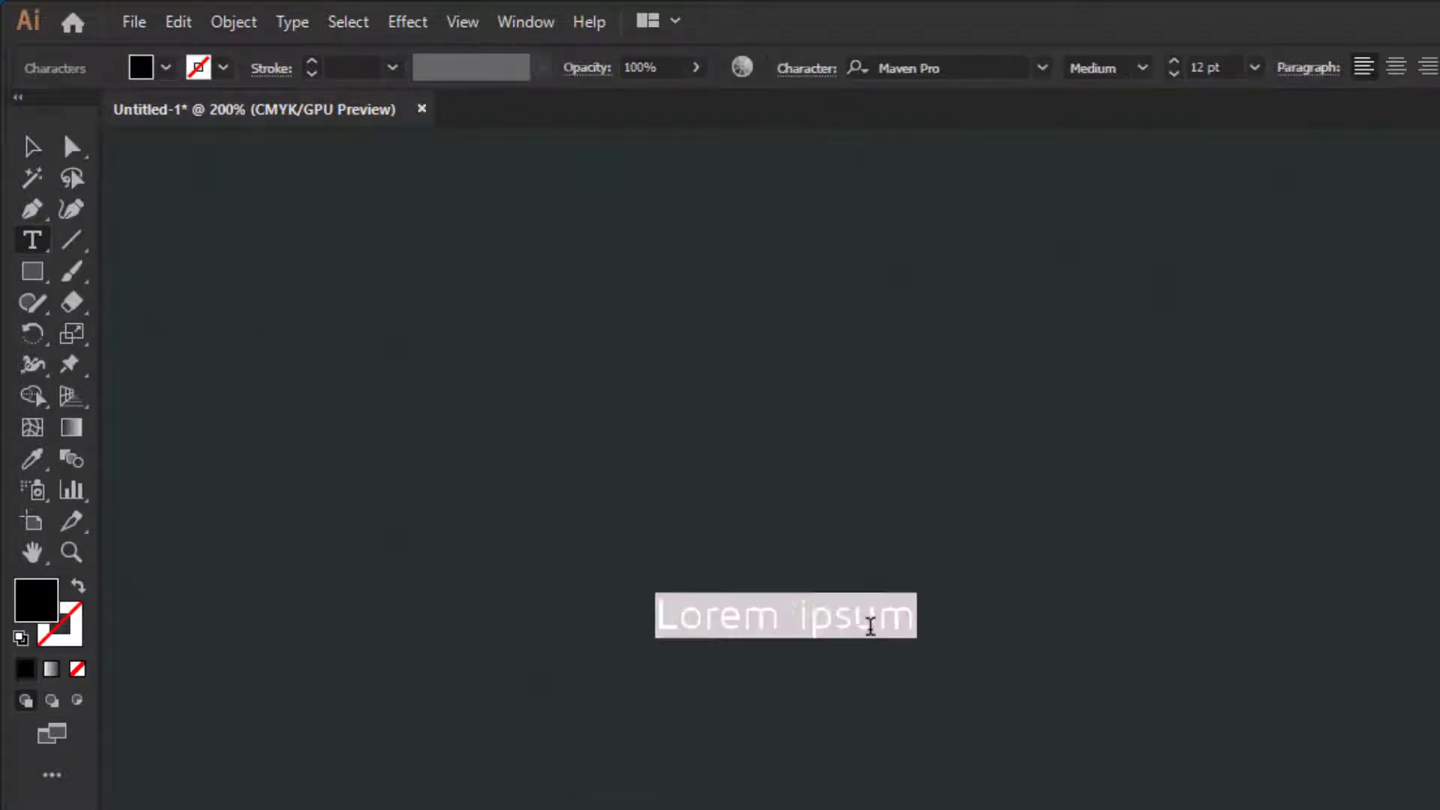
text(CVBK)
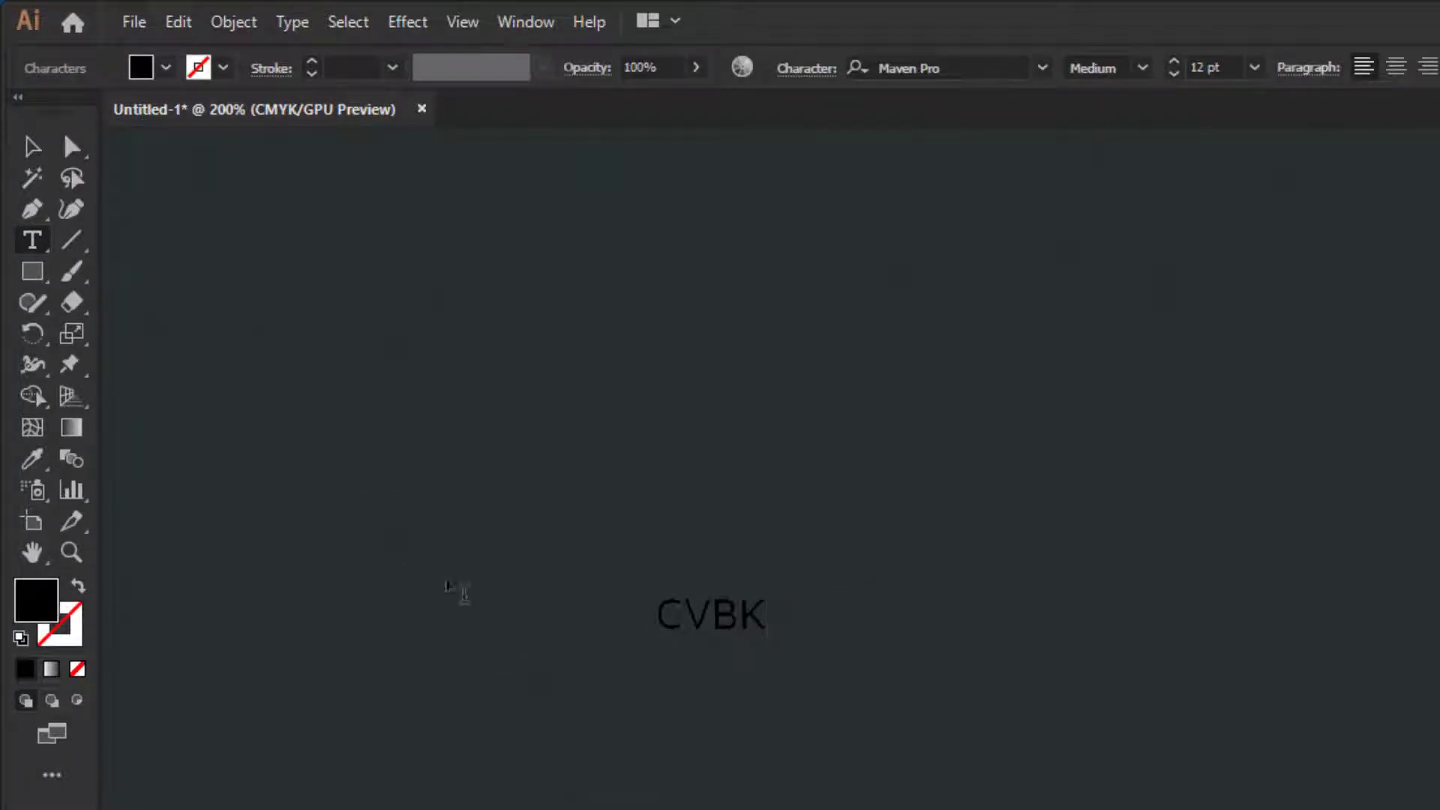
click(31, 146)
key(Delete)
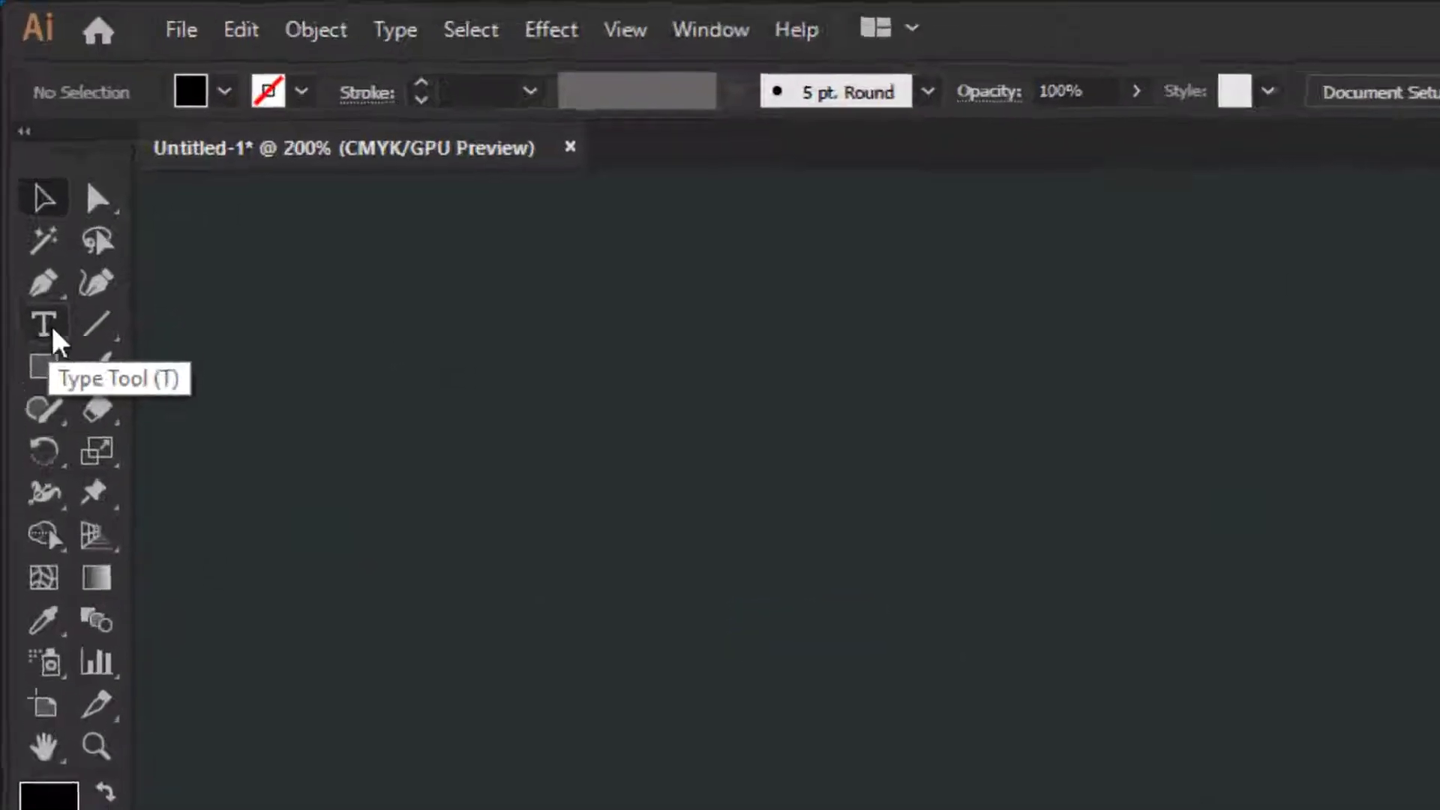
Place a point text object with the default Lorem ipsum placeholder text in the upper part of the artboard.
click(49, 328)
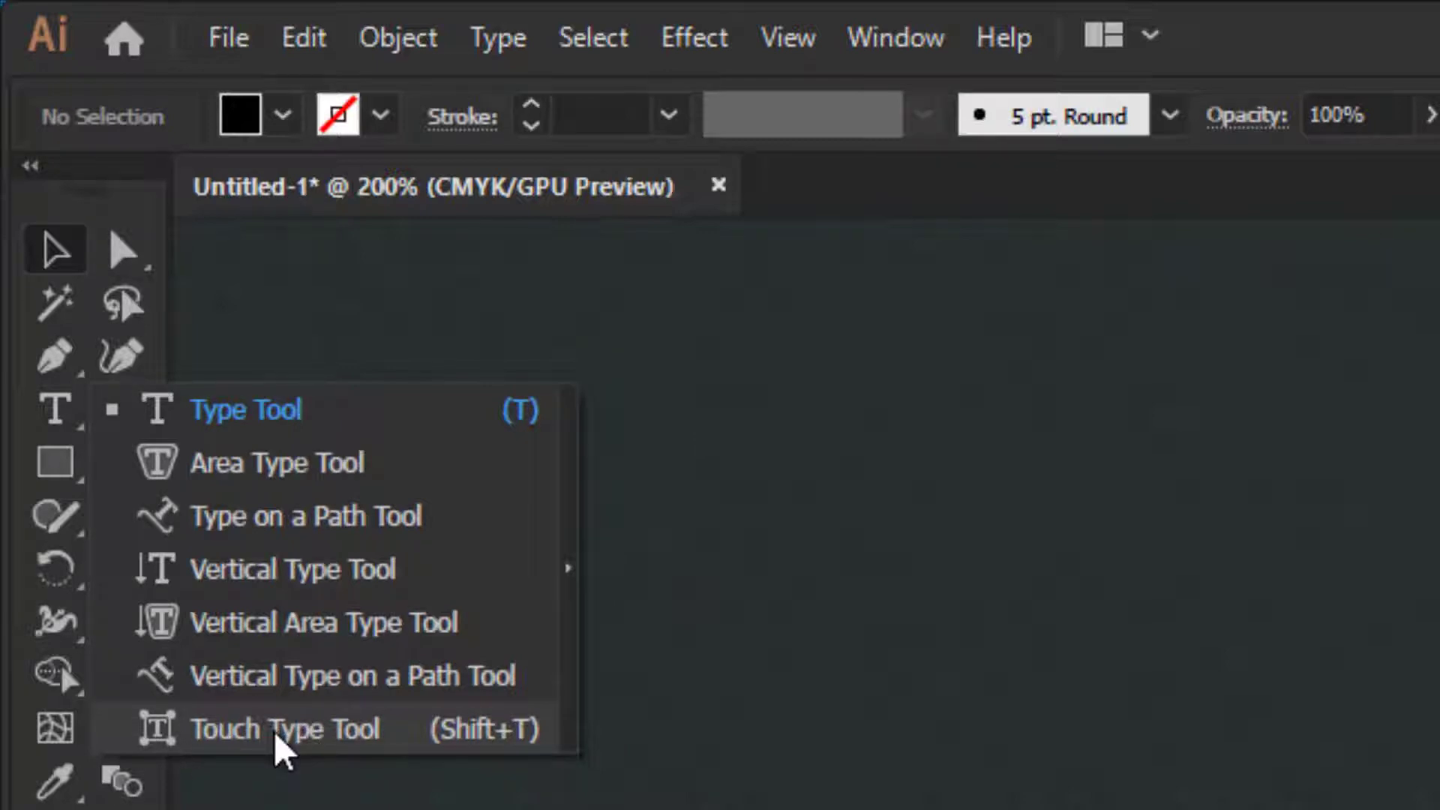
click(398, 729)
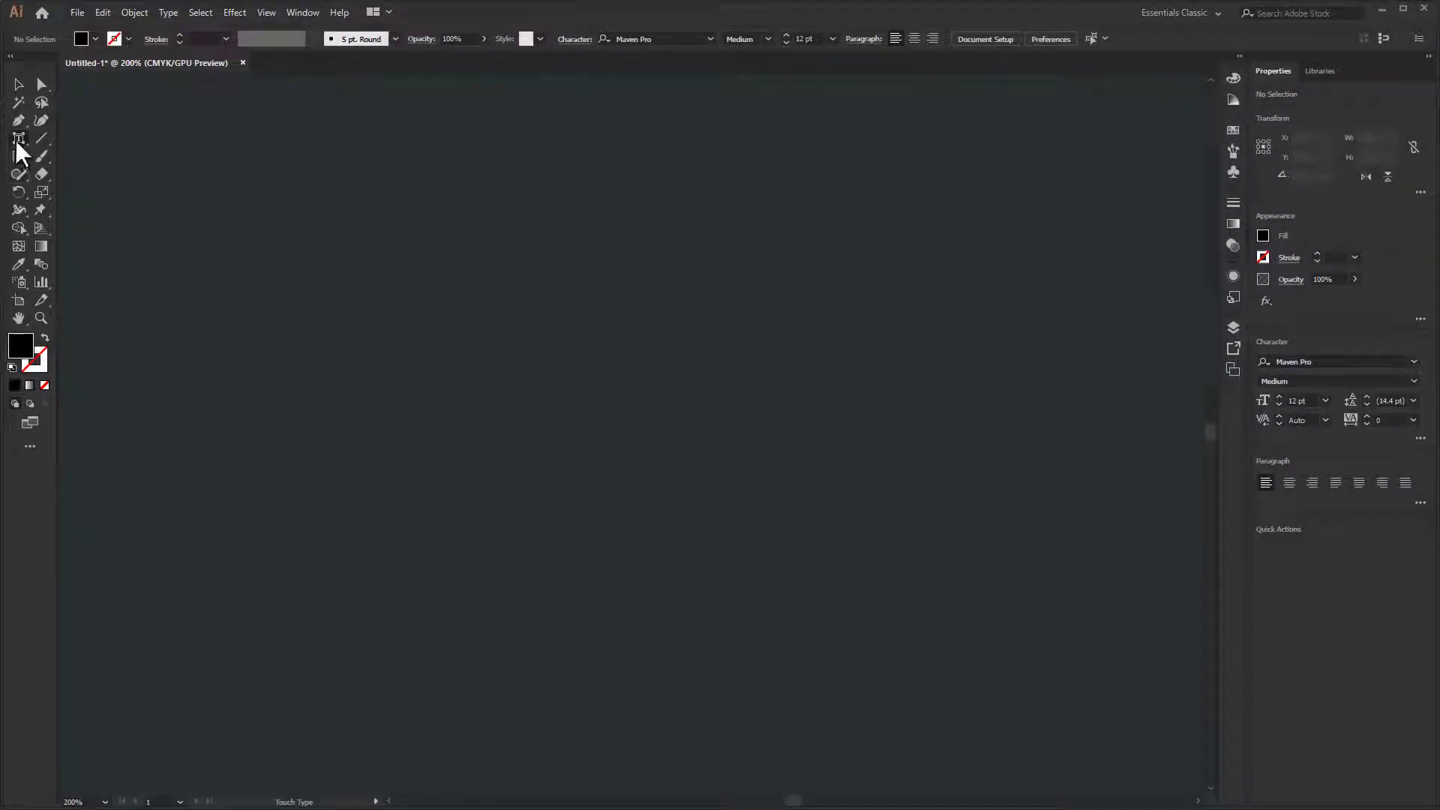
drag(18, 142, 70, 138)
click(417, 328)
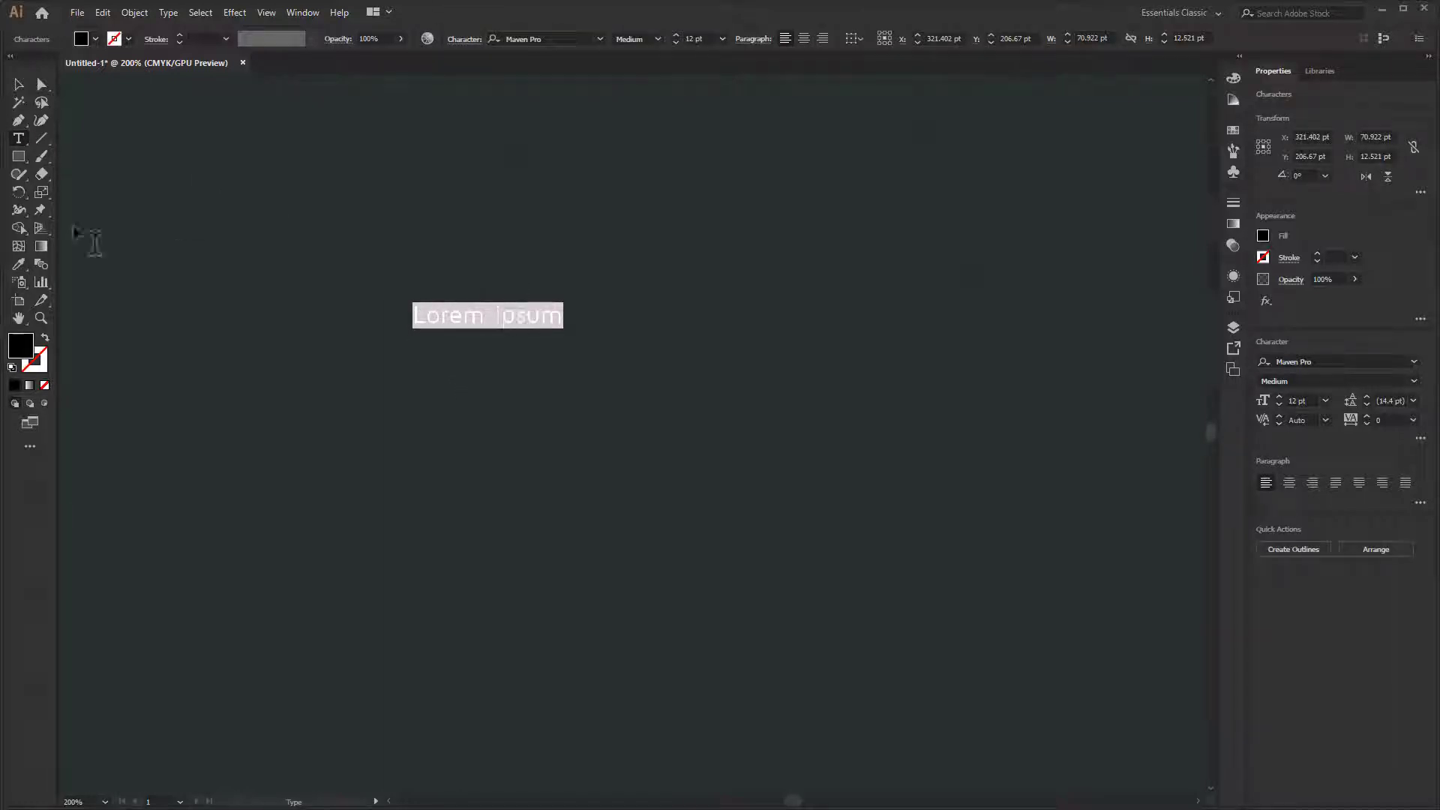
click(18, 84)
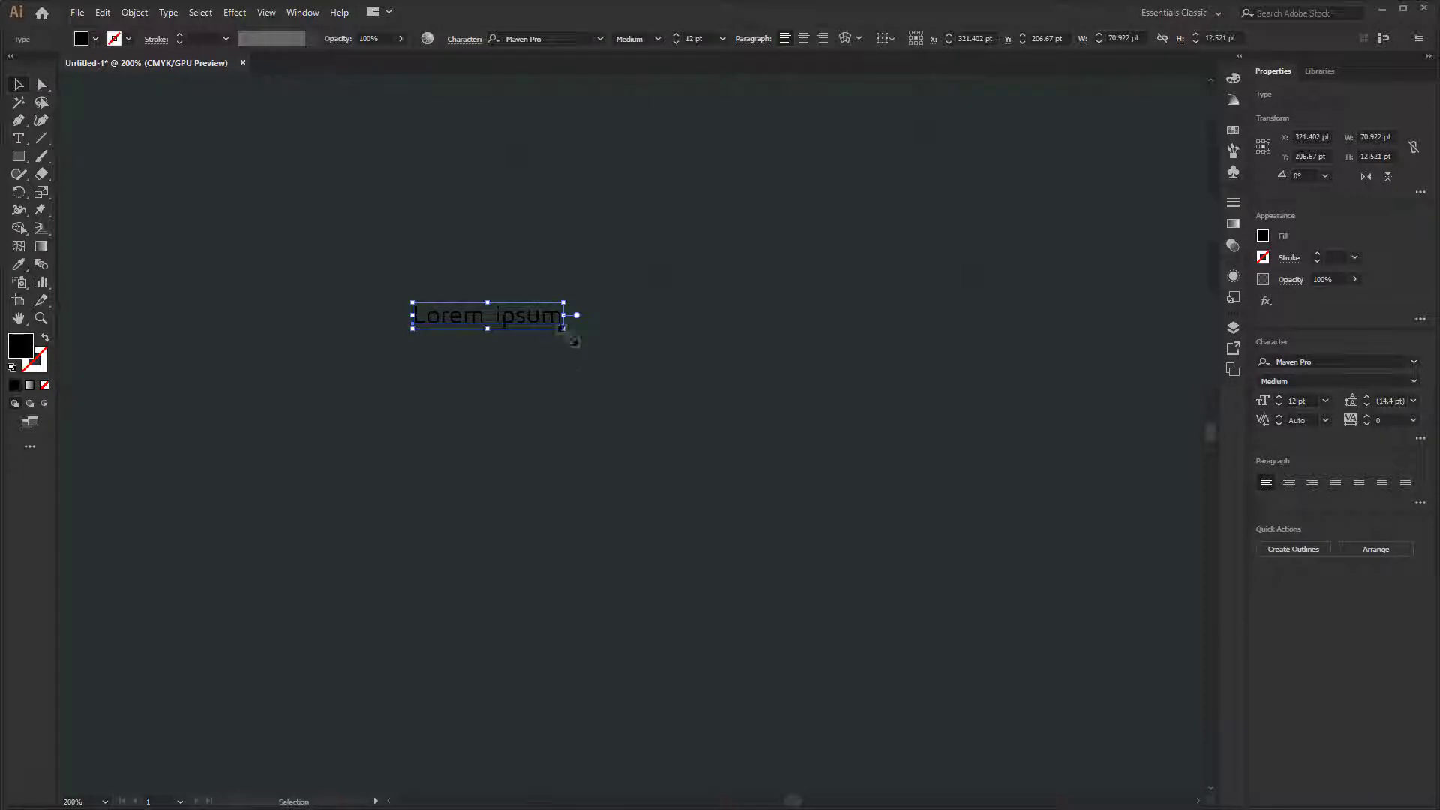
Enlarge the white-filled Lorem ipsum text to about 50 pt and reposition it in the upper middle of the view.
drag(566, 330, 807, 383)
drag(665, 330, 723, 339)
drag(523, 349, 594, 327)
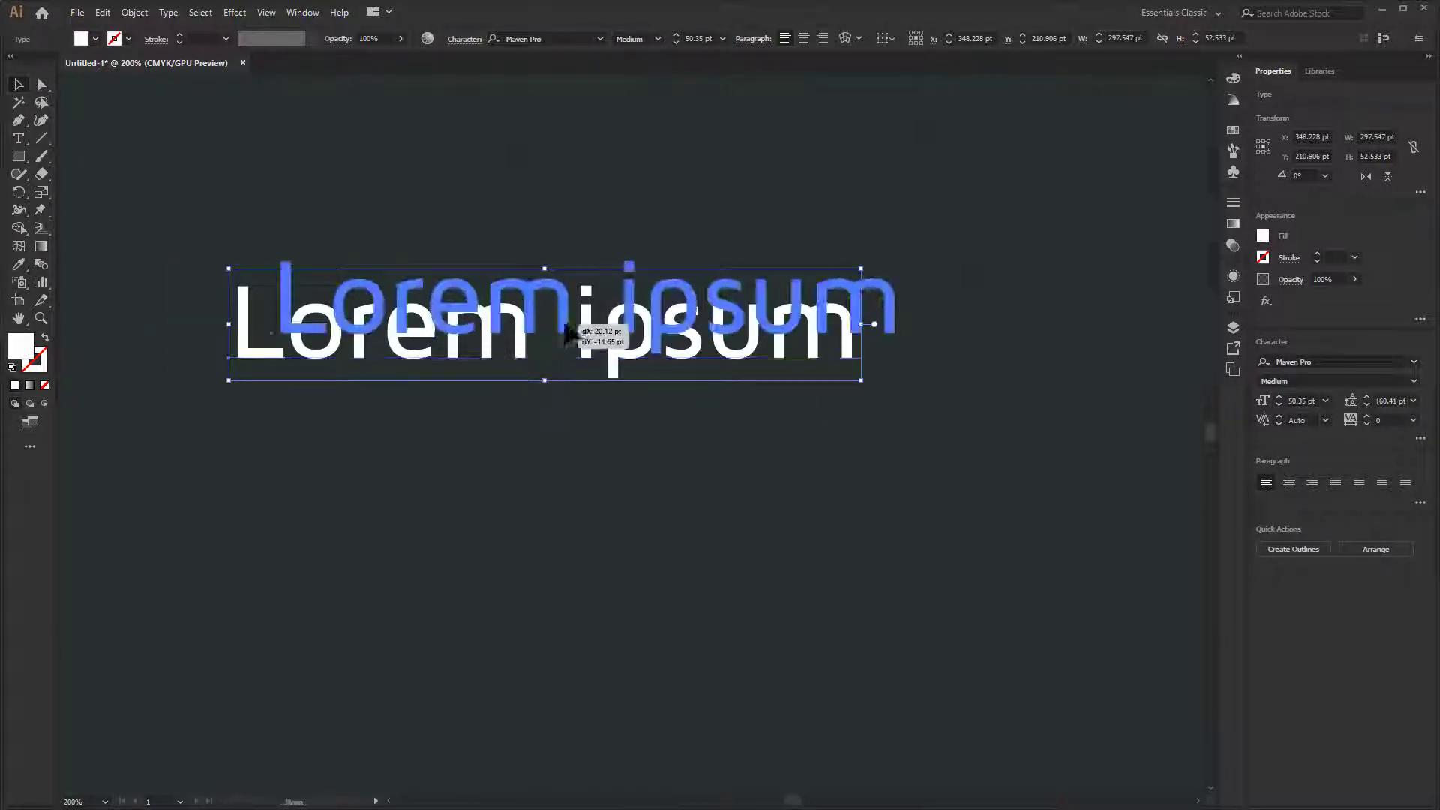
click(631, 536)
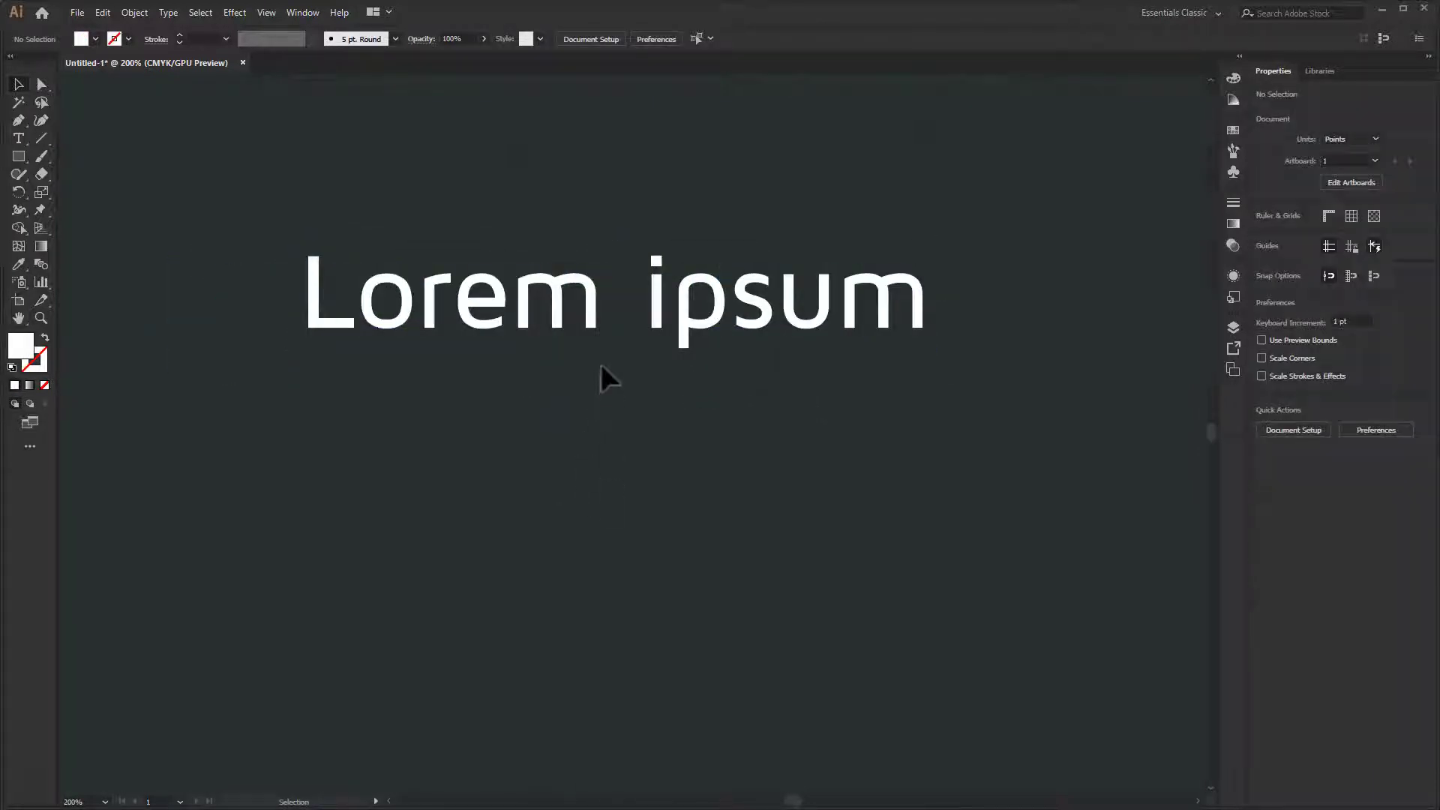
Select the Lorem ipsum text, activate the Touch Type tool, and return to the Selection tool with nothing selected.
click(306, 282)
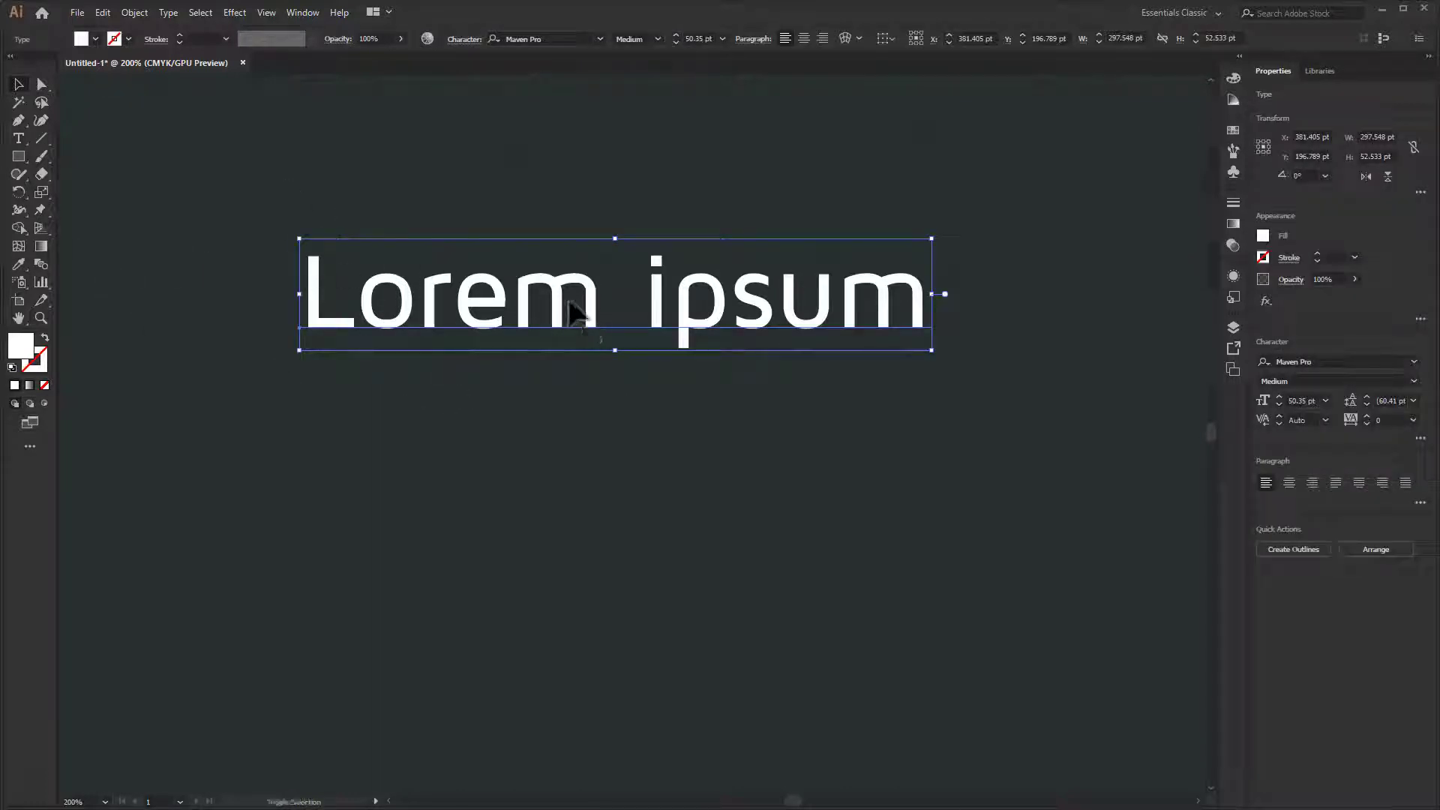
key(shift+t)
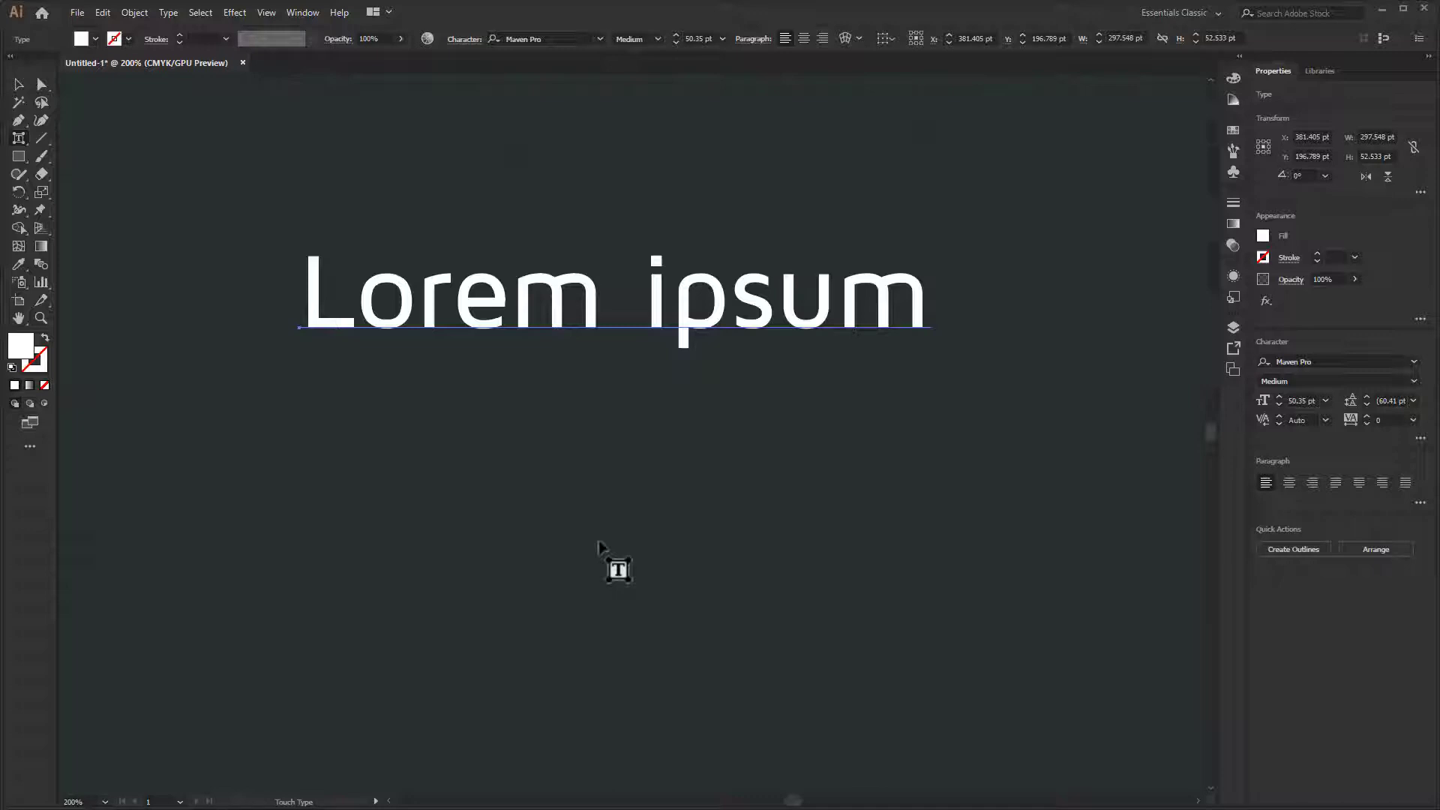
click(21, 85)
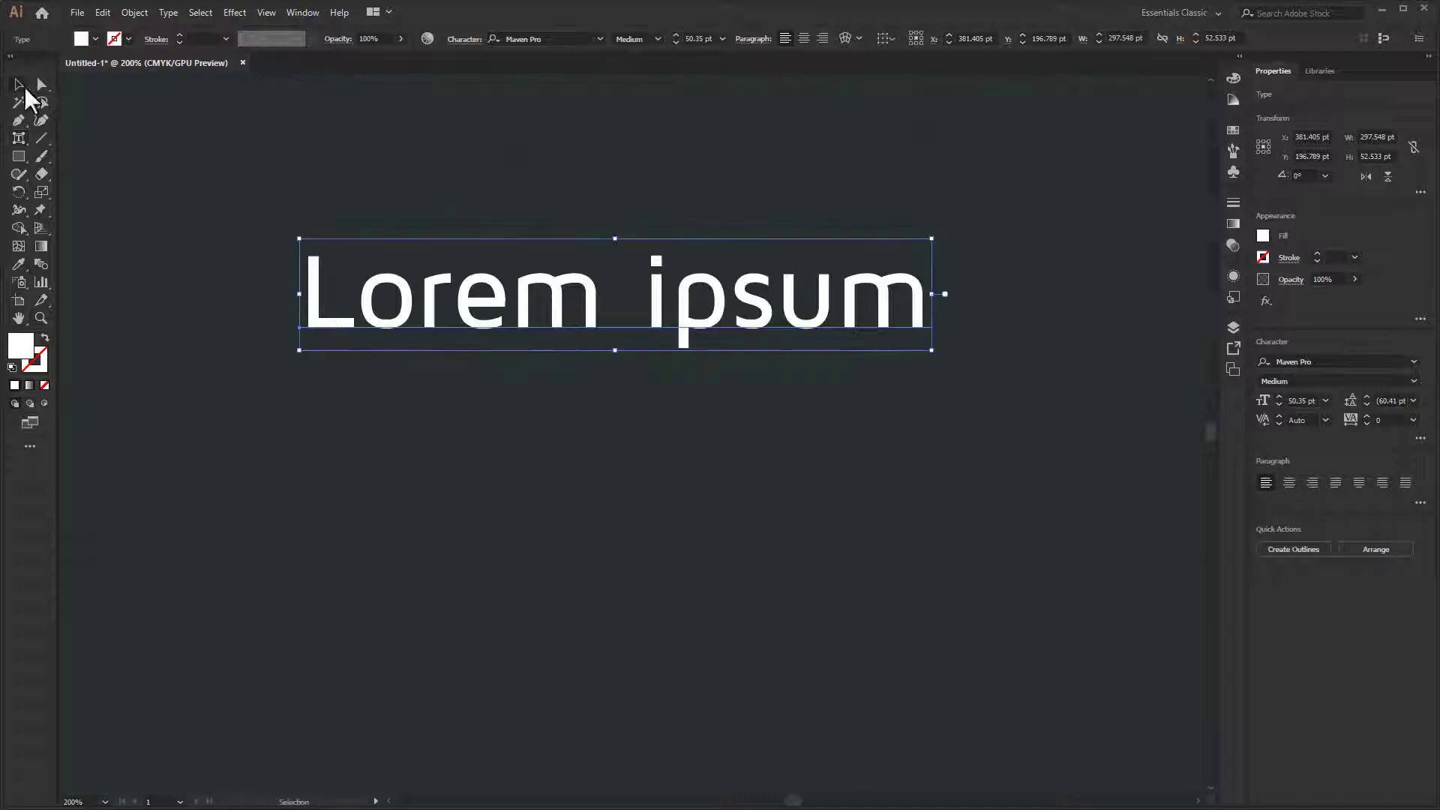
click(544, 559)
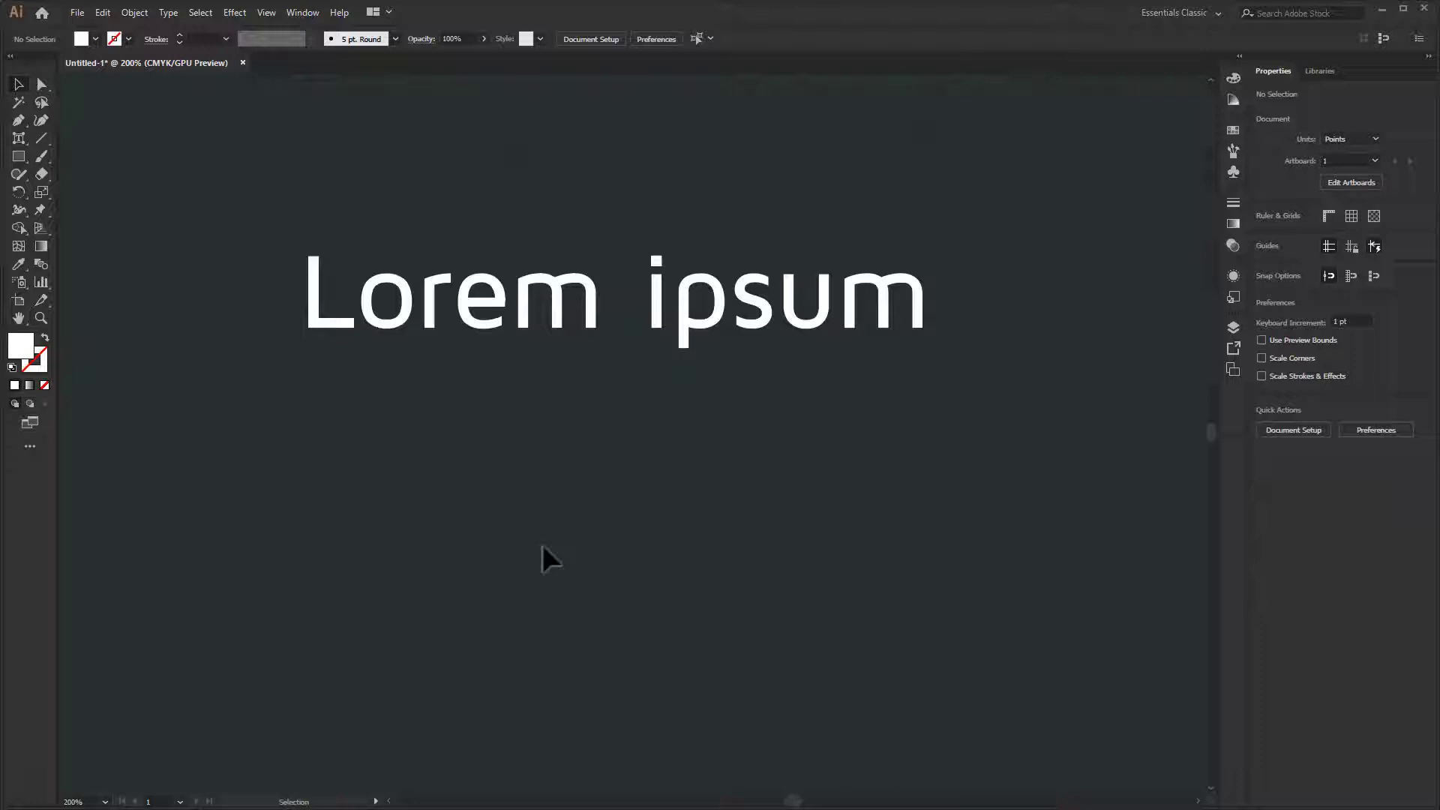
Convert the Lorem ipsum text to outlines and deselect it.
click(540, 330)
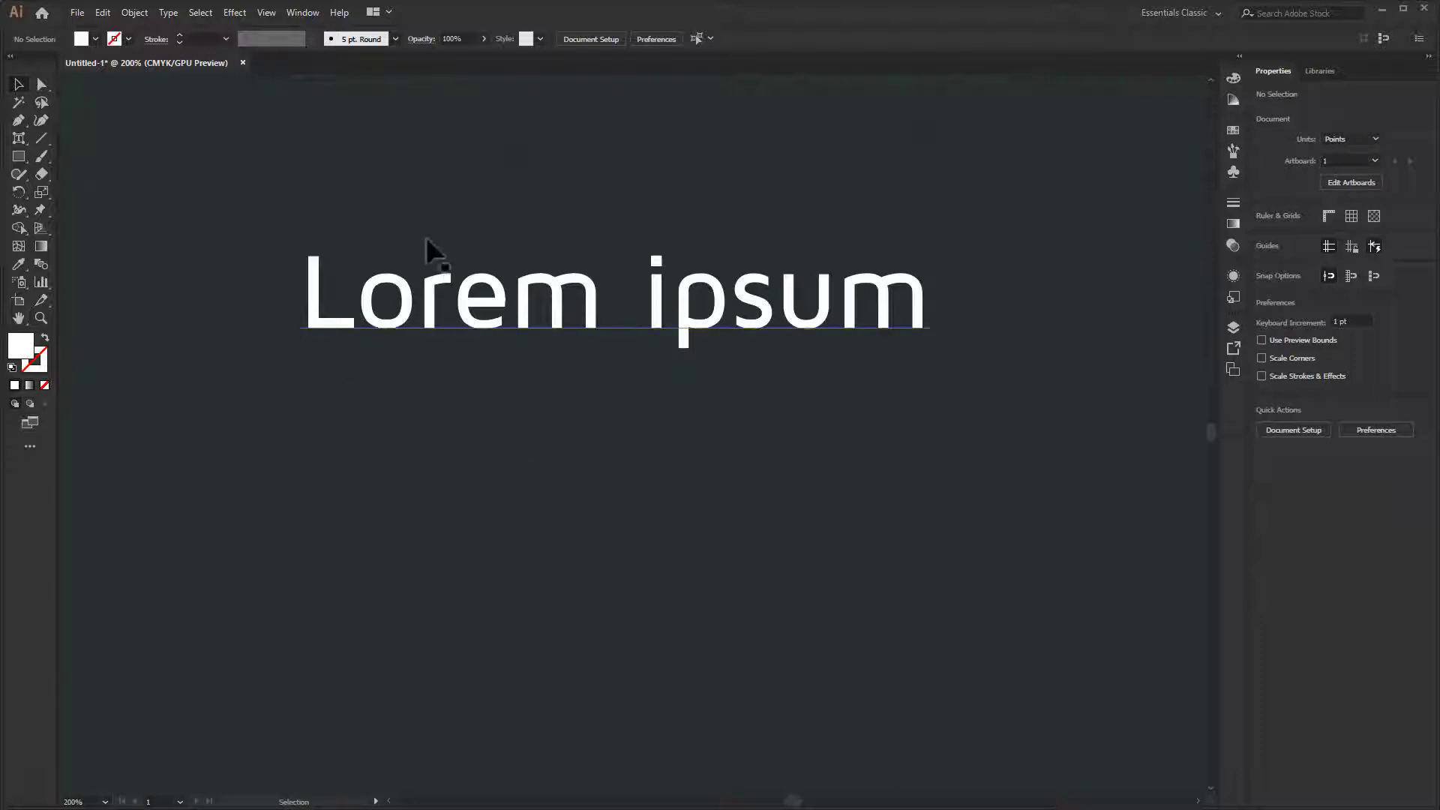
click(546, 295)
right_click(546, 294)
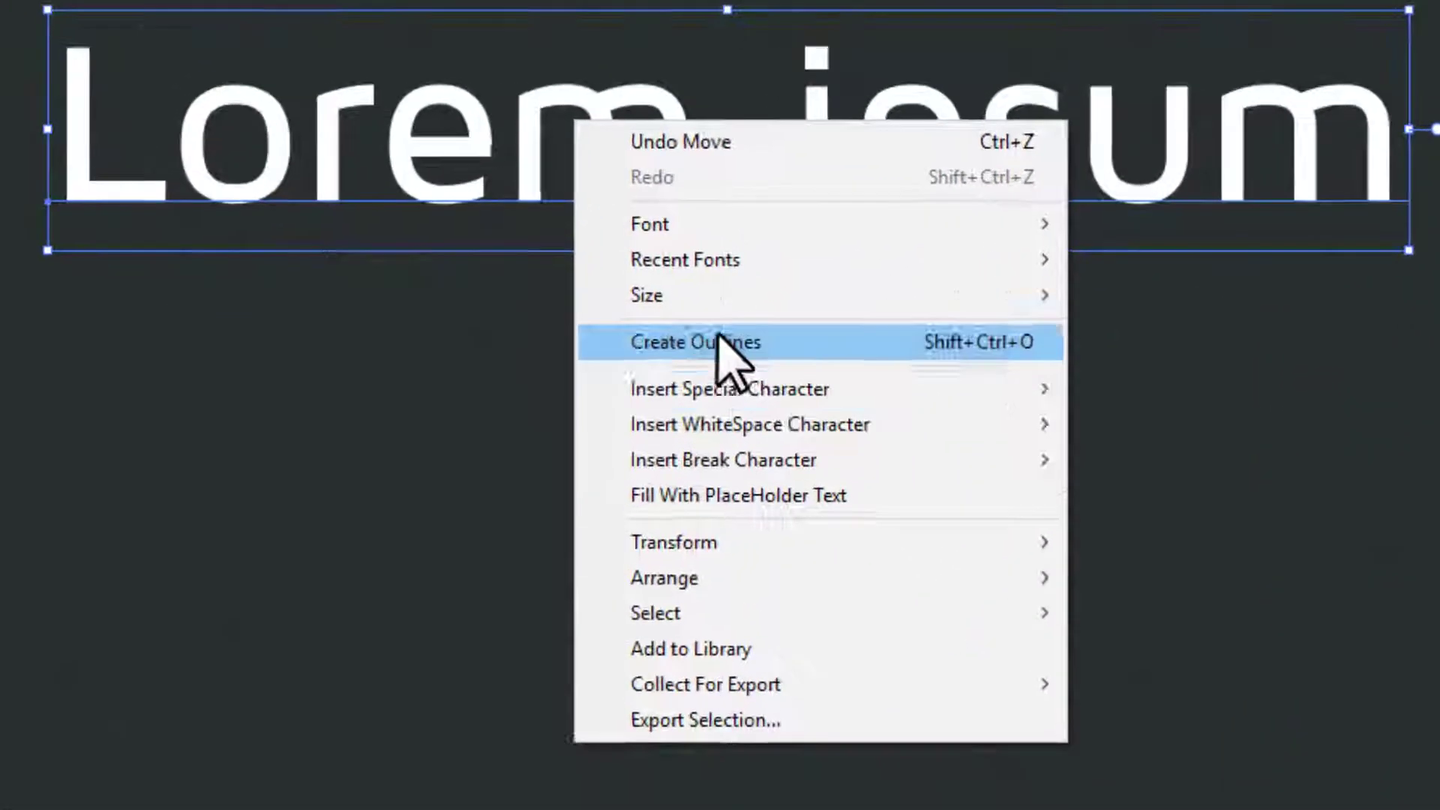
click(611, 395)
click(588, 388)
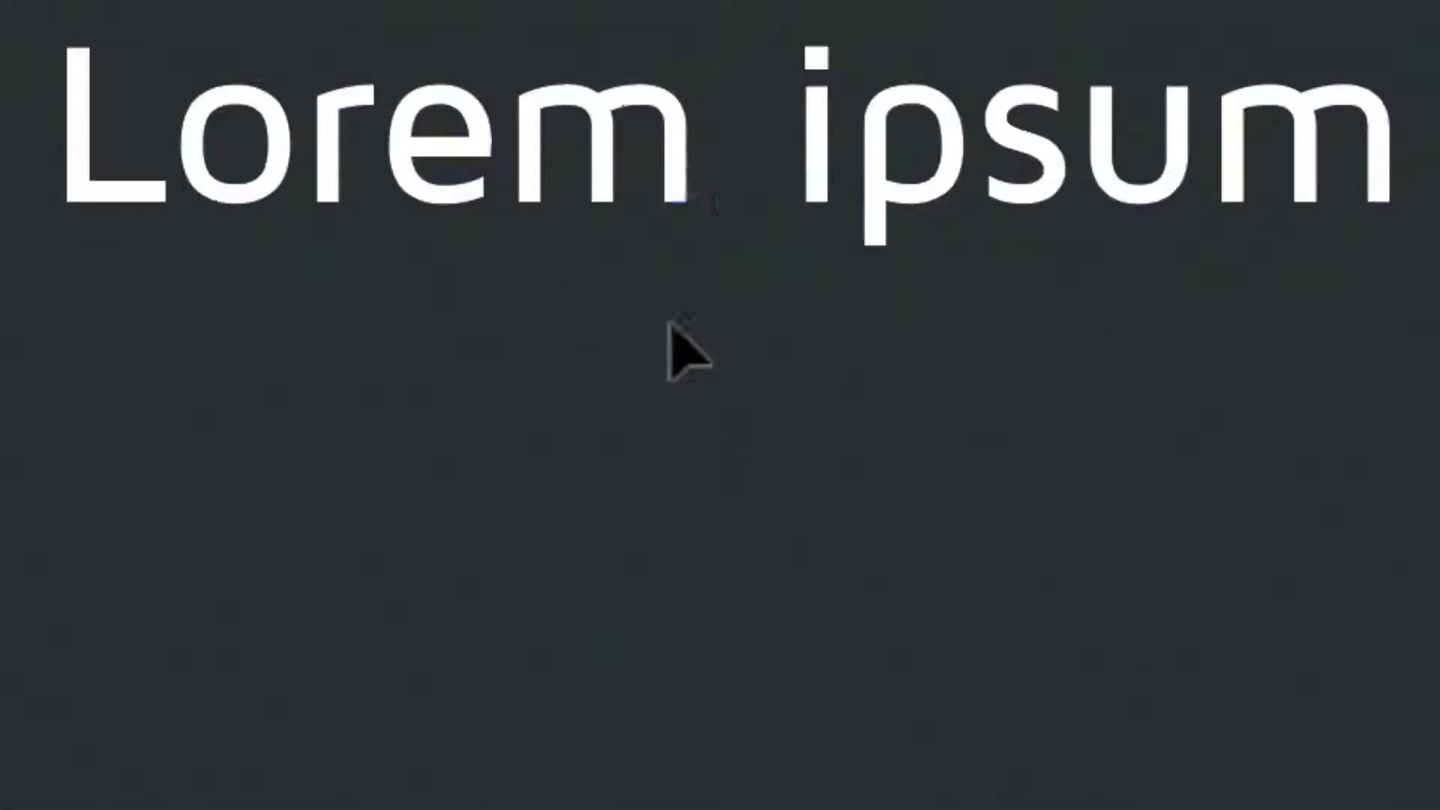
Ungroup the outlined Lorem ipsum letters into separate shapes.
click(668, 145)
right_click(670, 128)
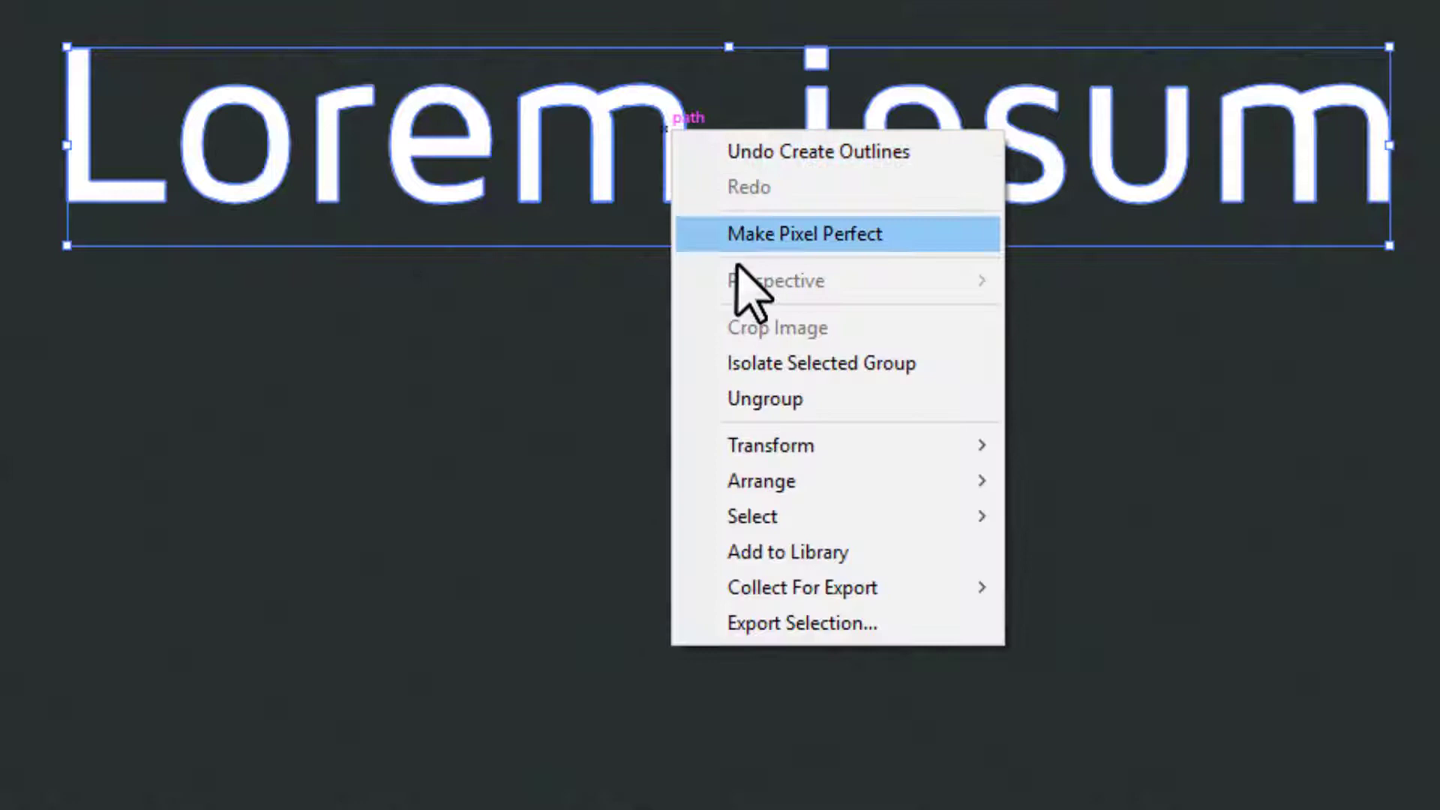
click(758, 398)
click(701, 380)
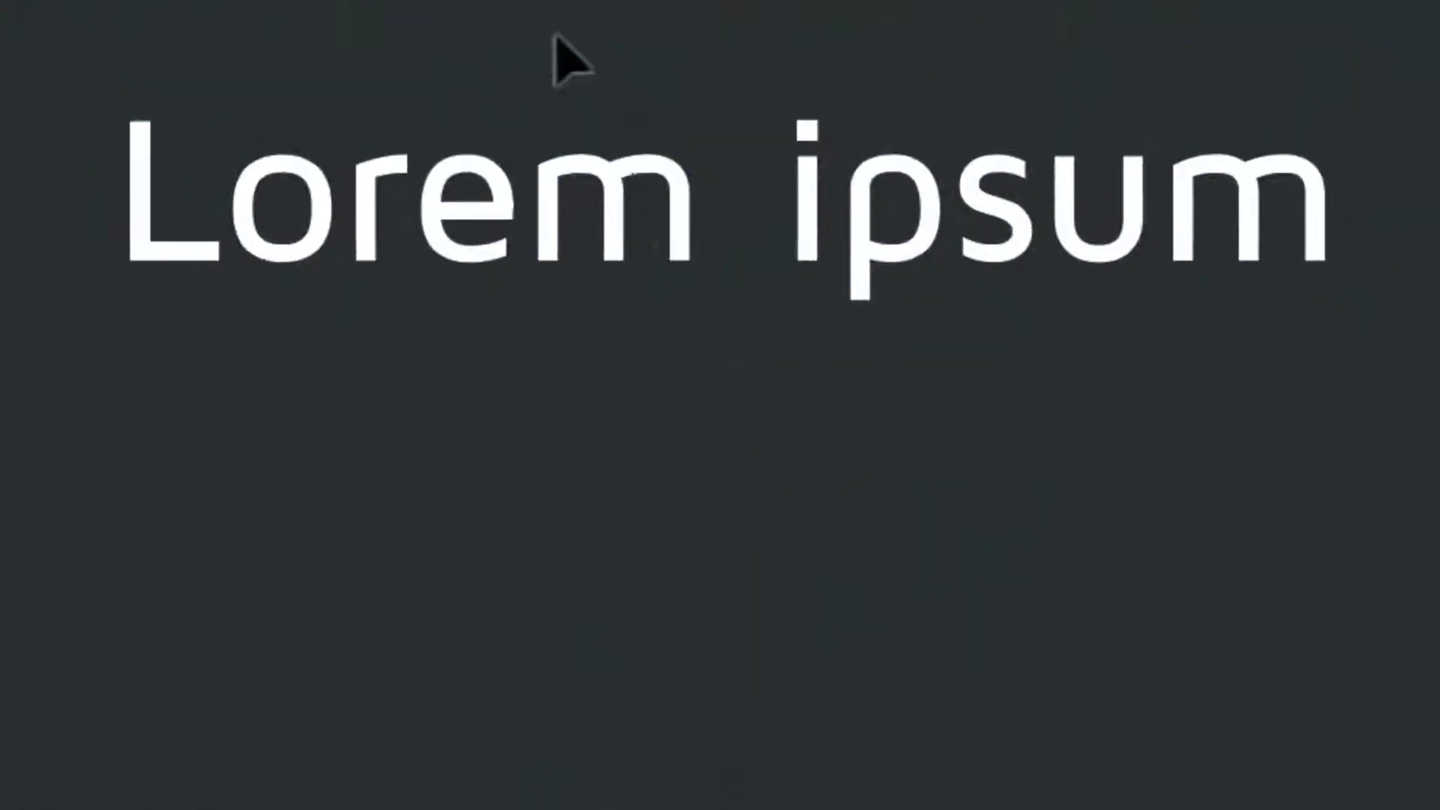
Try moving the outlined m of Lorem on its own, select the ipsum letters, and revert to the live text.
click(661, 164)
drag(688, 163, 724, 138)
click(1011, 253)
drag(789, 28, 1301, 344)
click(1384, 259)
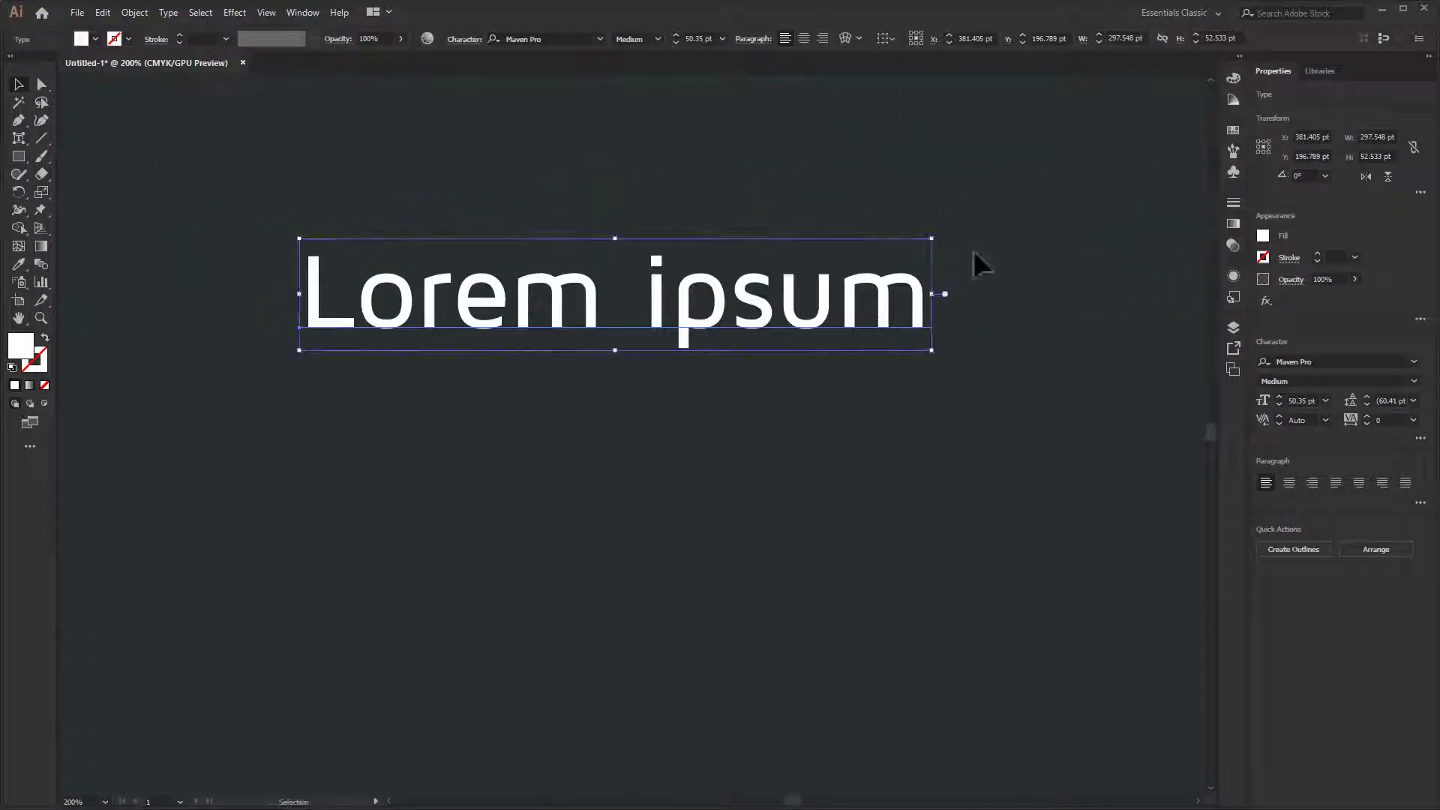
Scale the Lorem ipsum text down to about 36 pt and shift it to leave free space beside it.
click(876, 437)
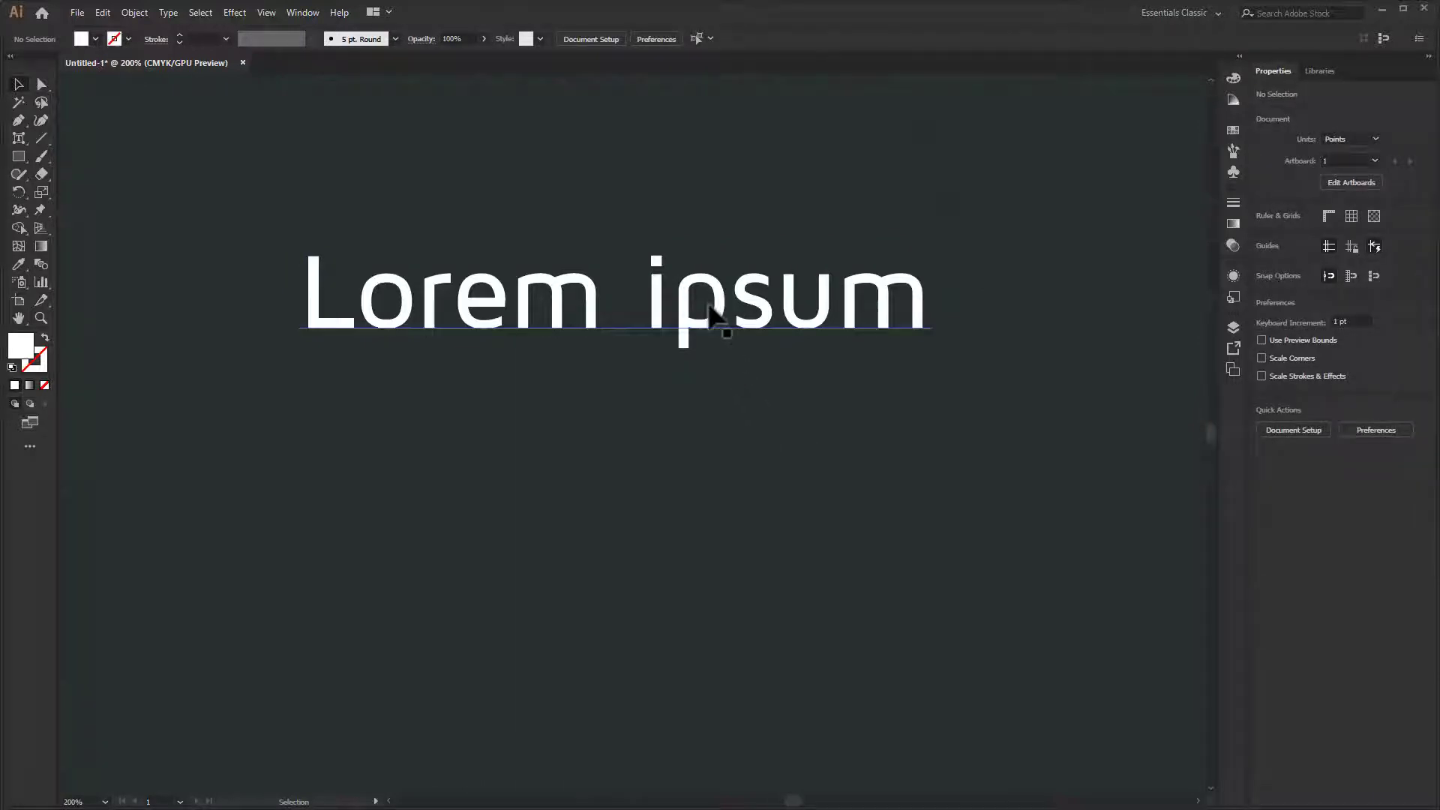
drag(713, 312, 657, 312)
drag(245, 294, 429, 294)
drag(552, 309, 484, 306)
click(697, 479)
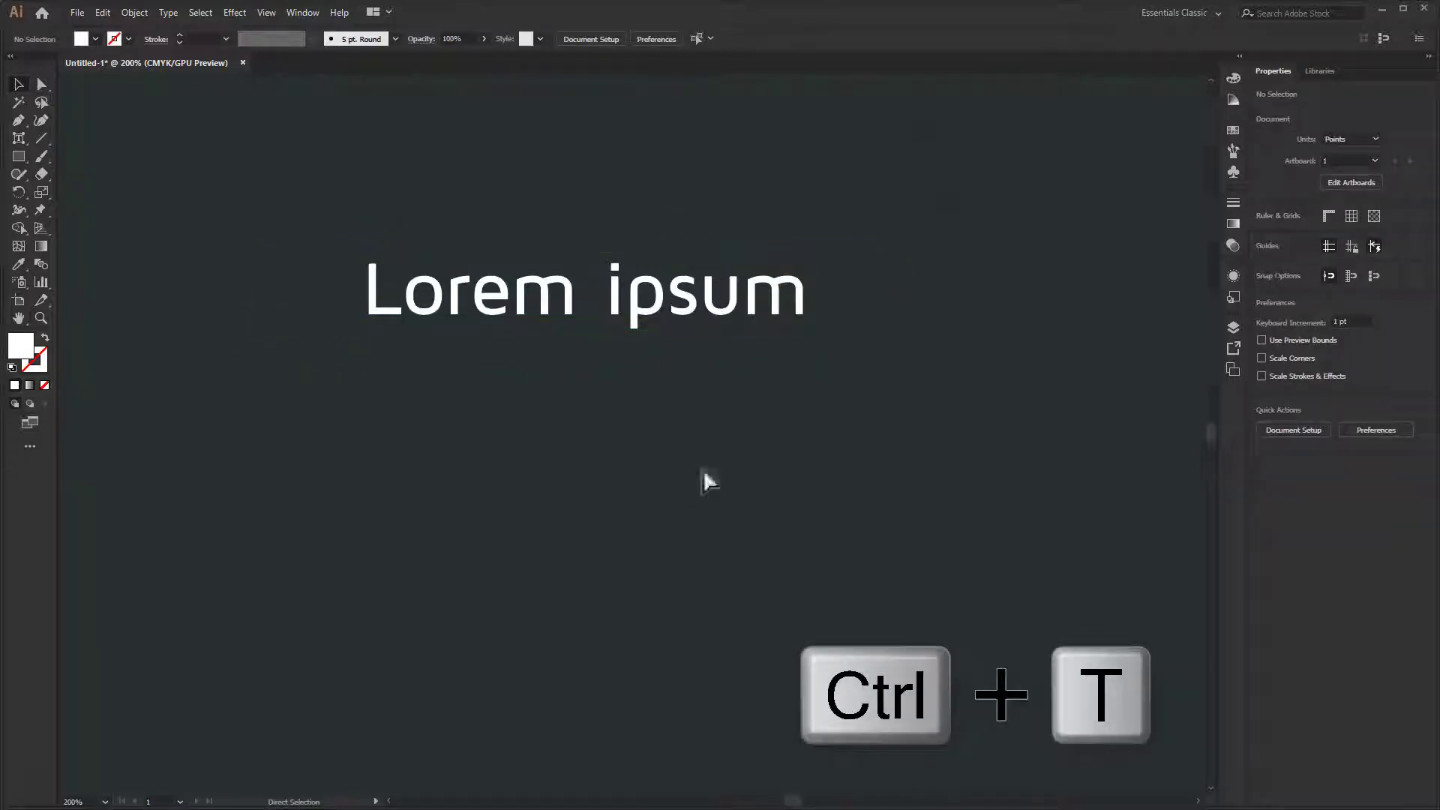
Open the Character settings beside the text and show all their options.
key(ctrl+t)
drag(620, 94, 973, 204)
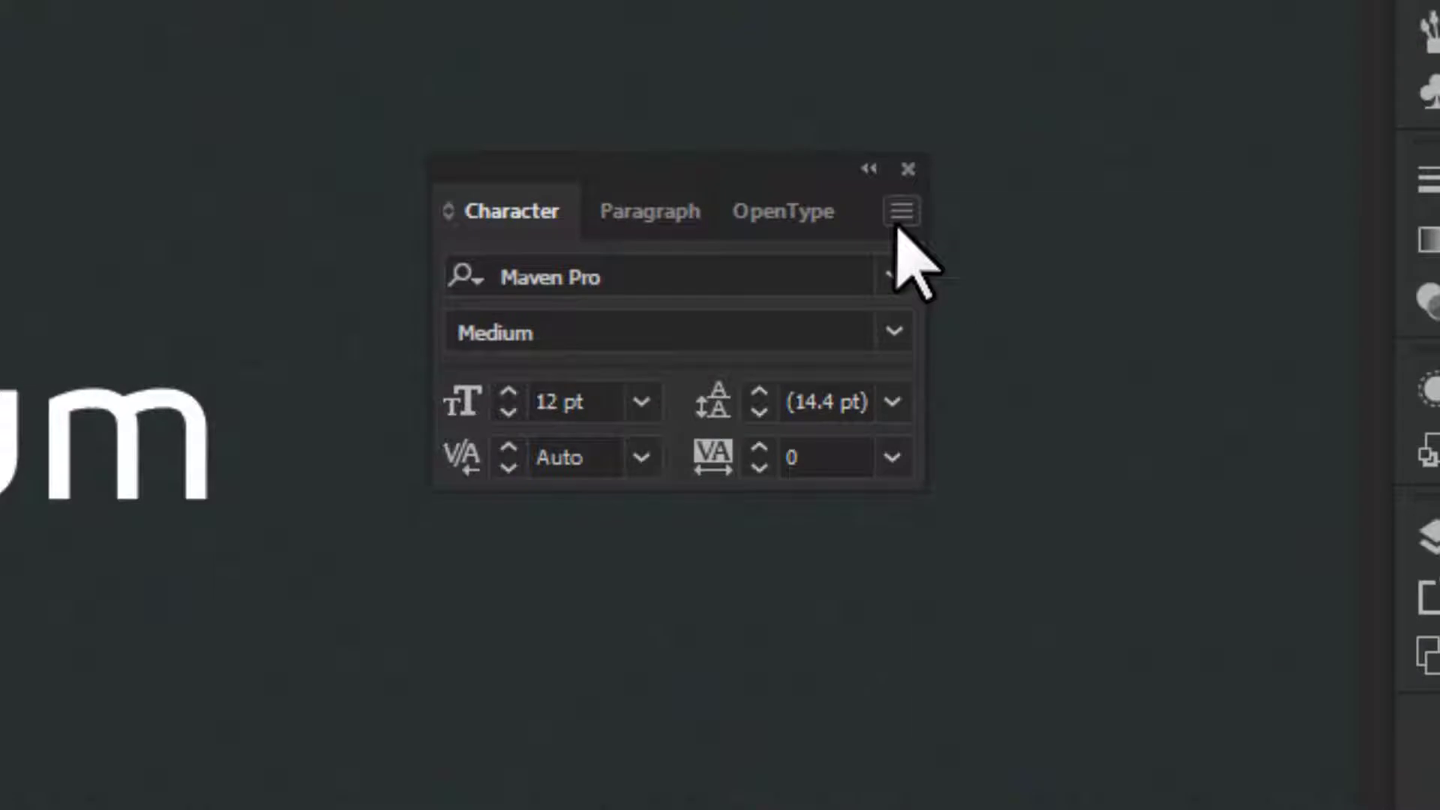
click(902, 211)
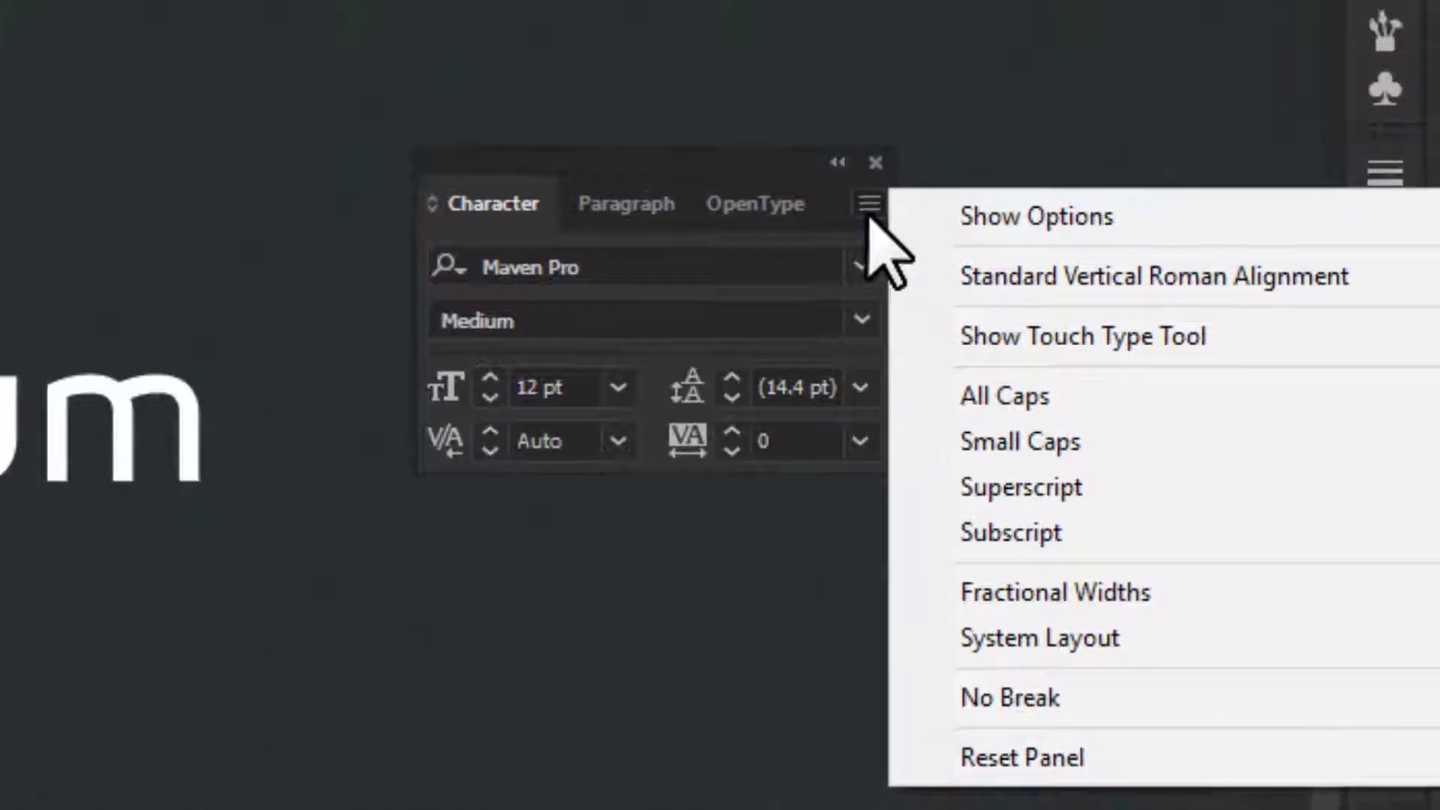
click(962, 227)
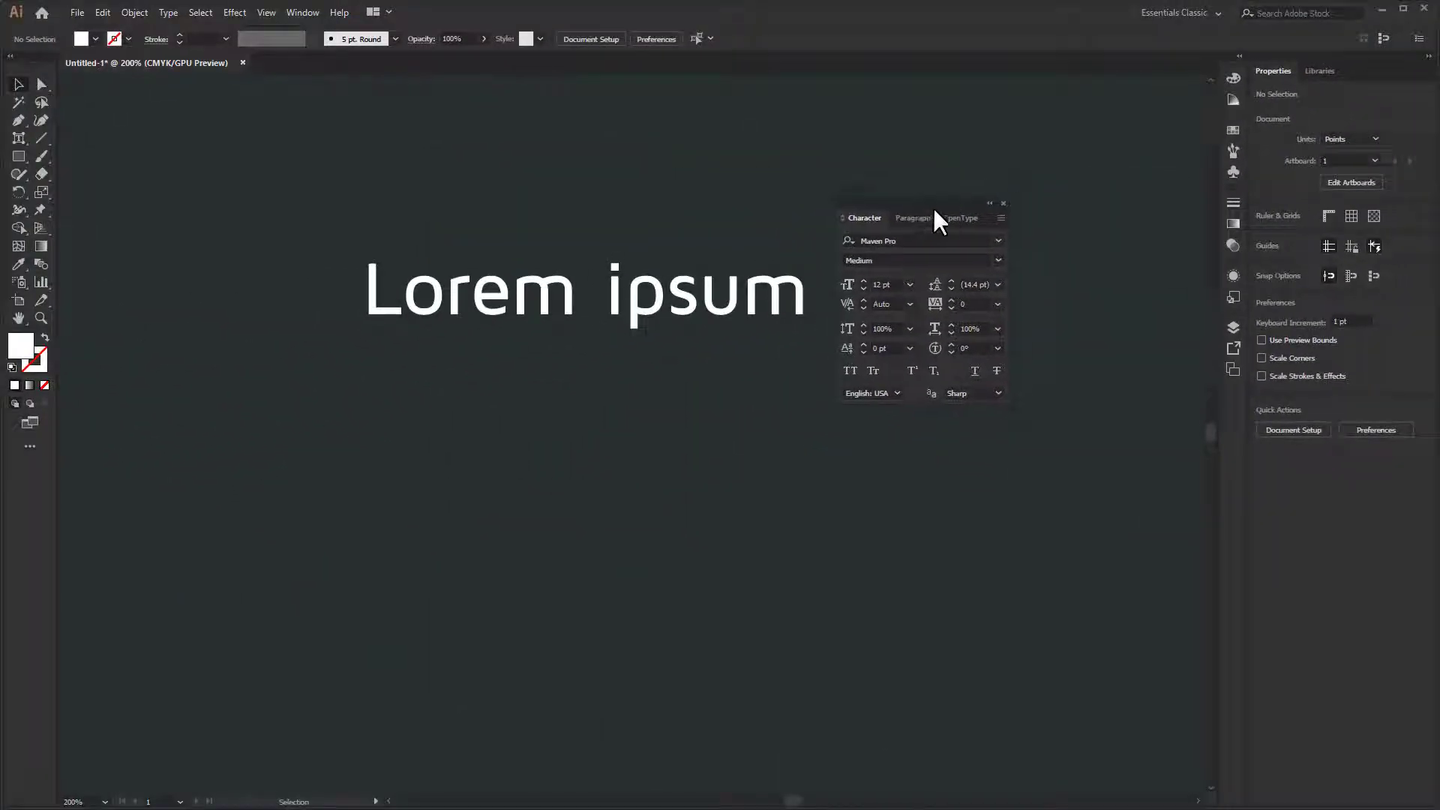
Select the letter p in ipsum and set its horizontal scale to 150%.
click(708, 308)
key(t)
drag(625, 296, 666, 296)
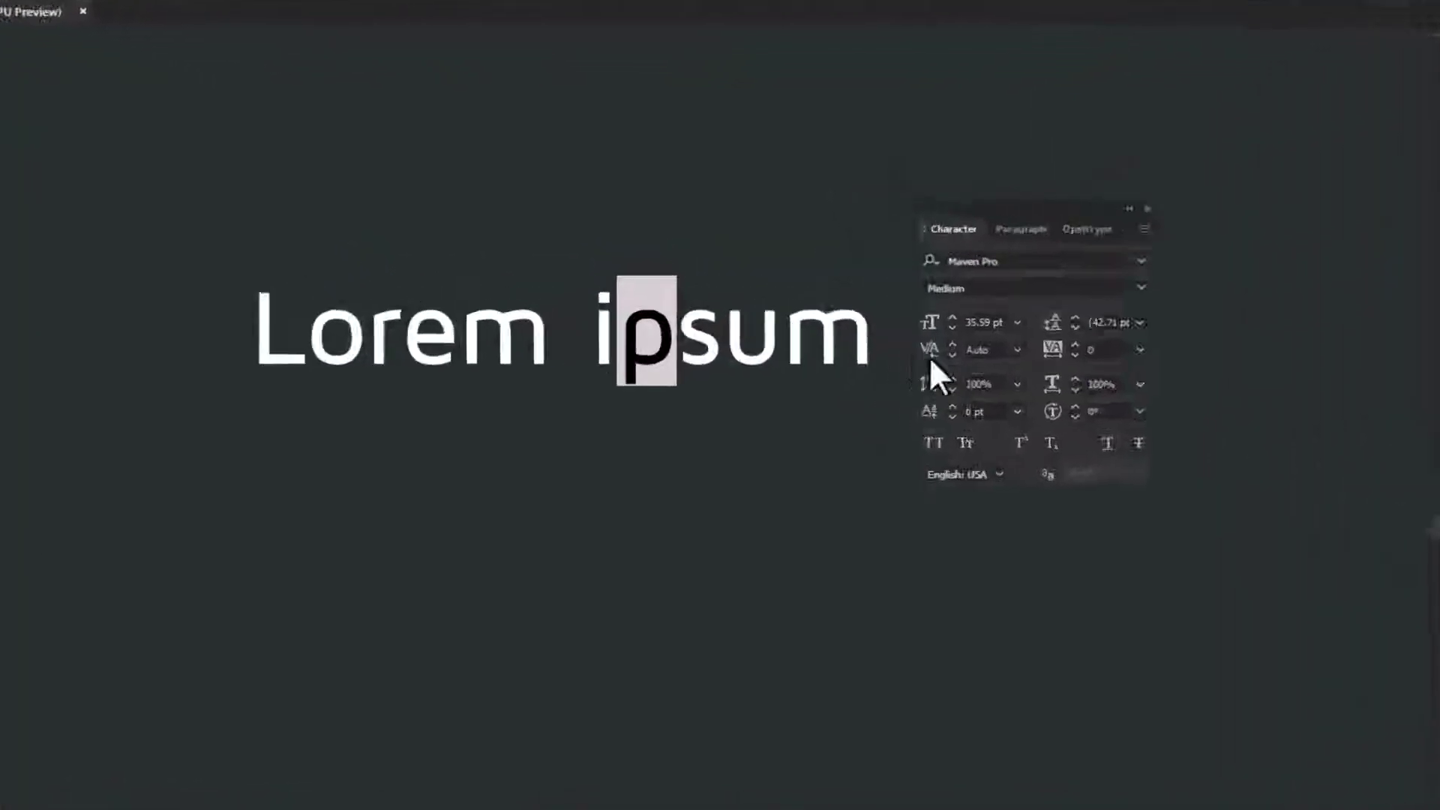
scroll(1276, 448, up, 20)
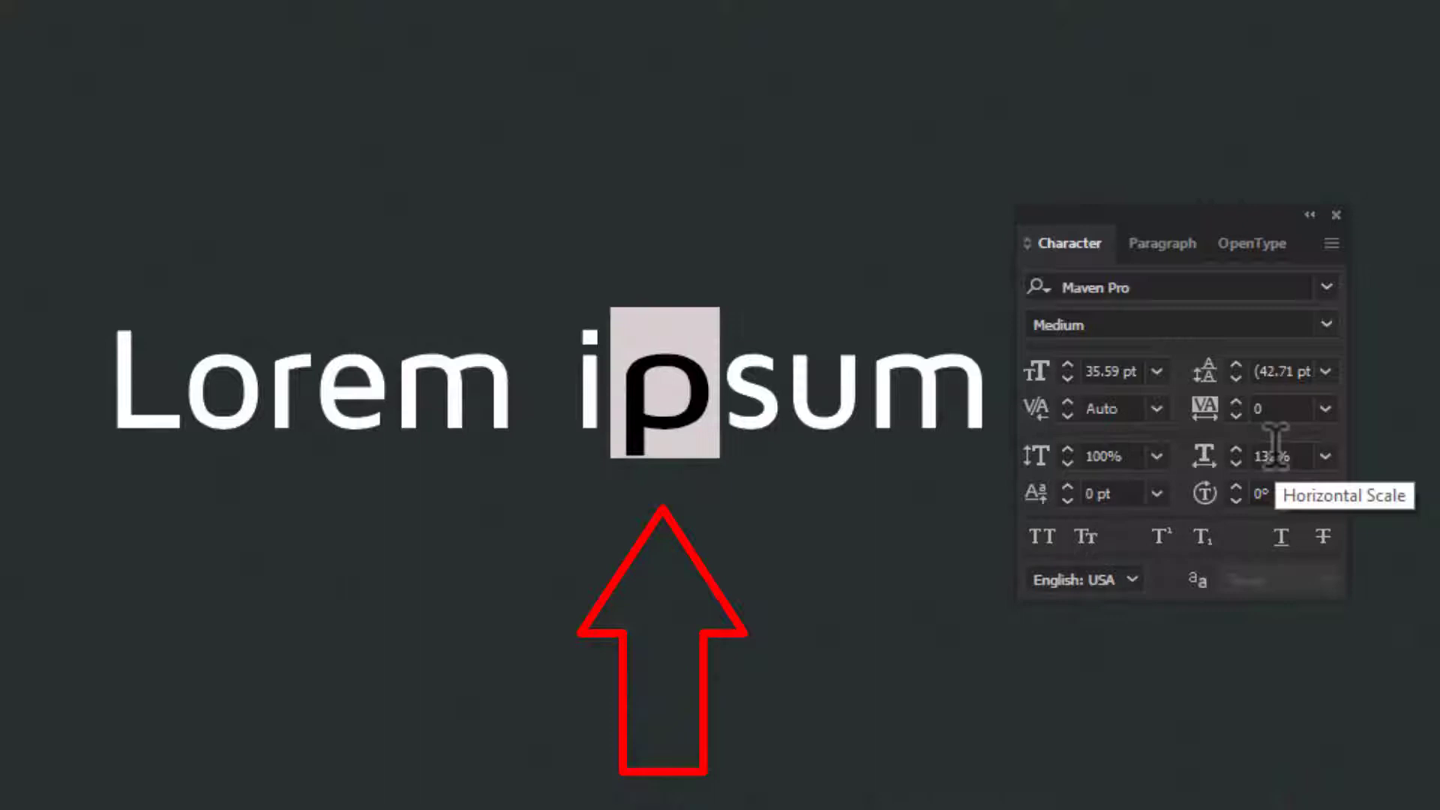
scroll(1276, 447, up, 18)
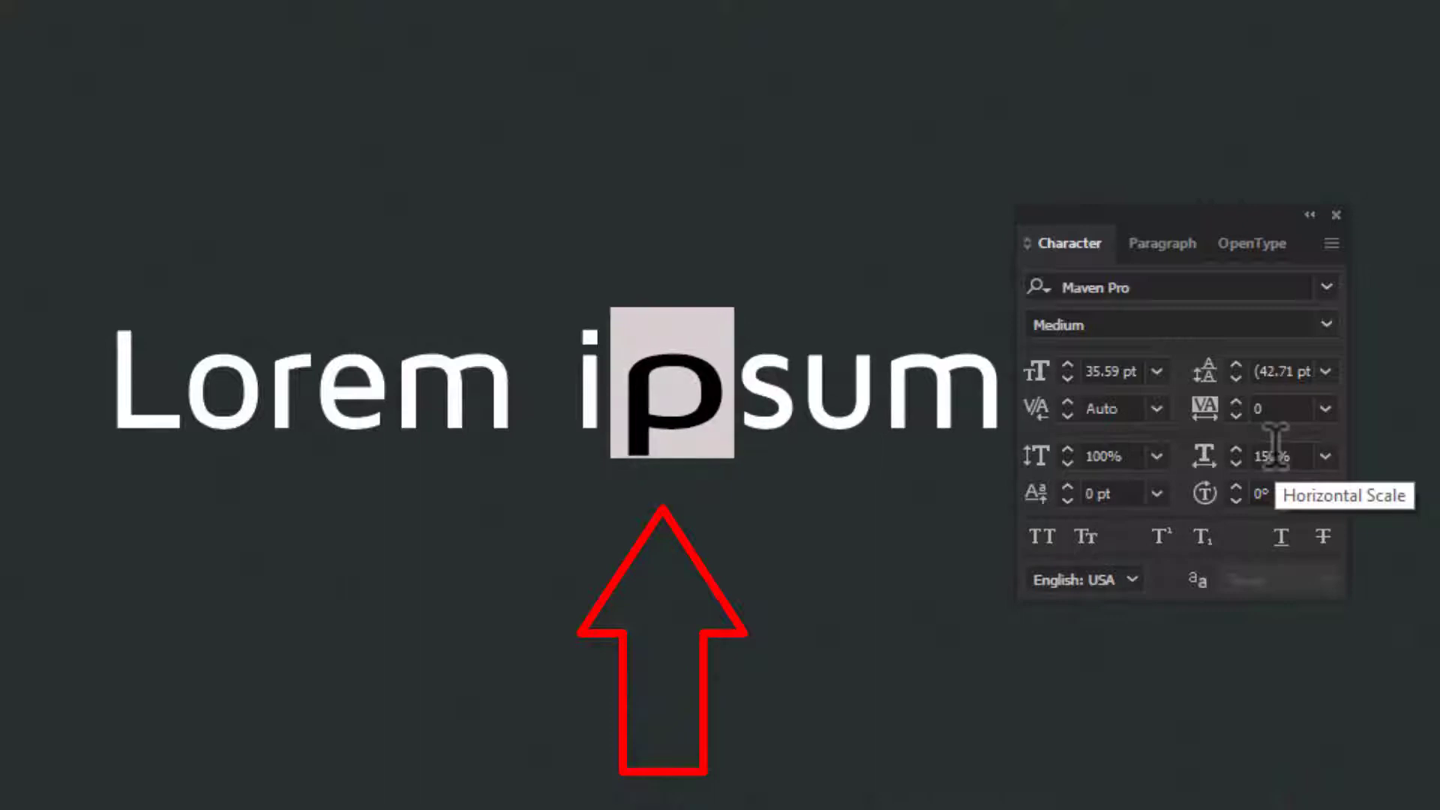
Set the selected p's vertical scale to 150% and re-enter 150% for its horizontal scale.
scroll(1103, 454, up, 5)
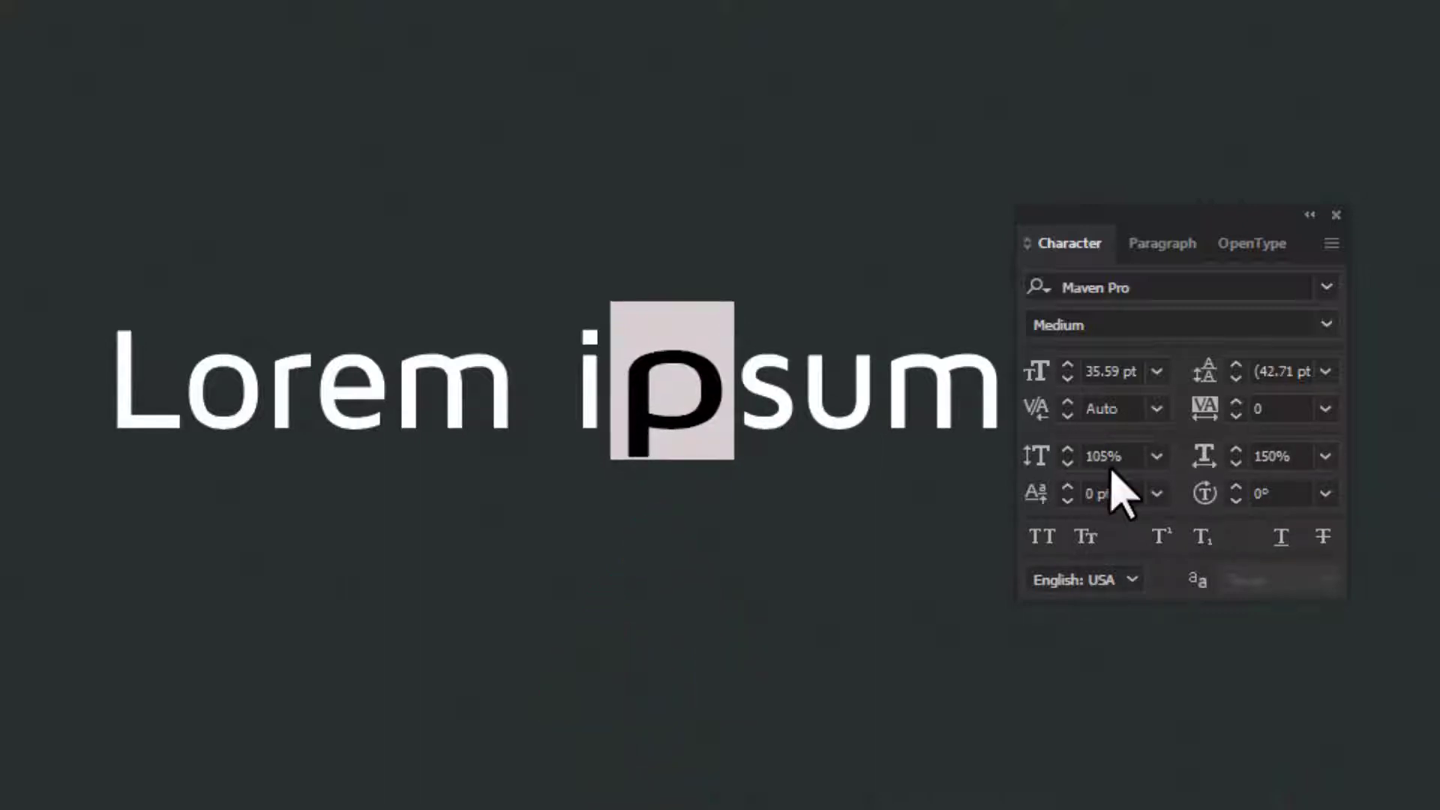
scroll(1112, 473, up, 20)
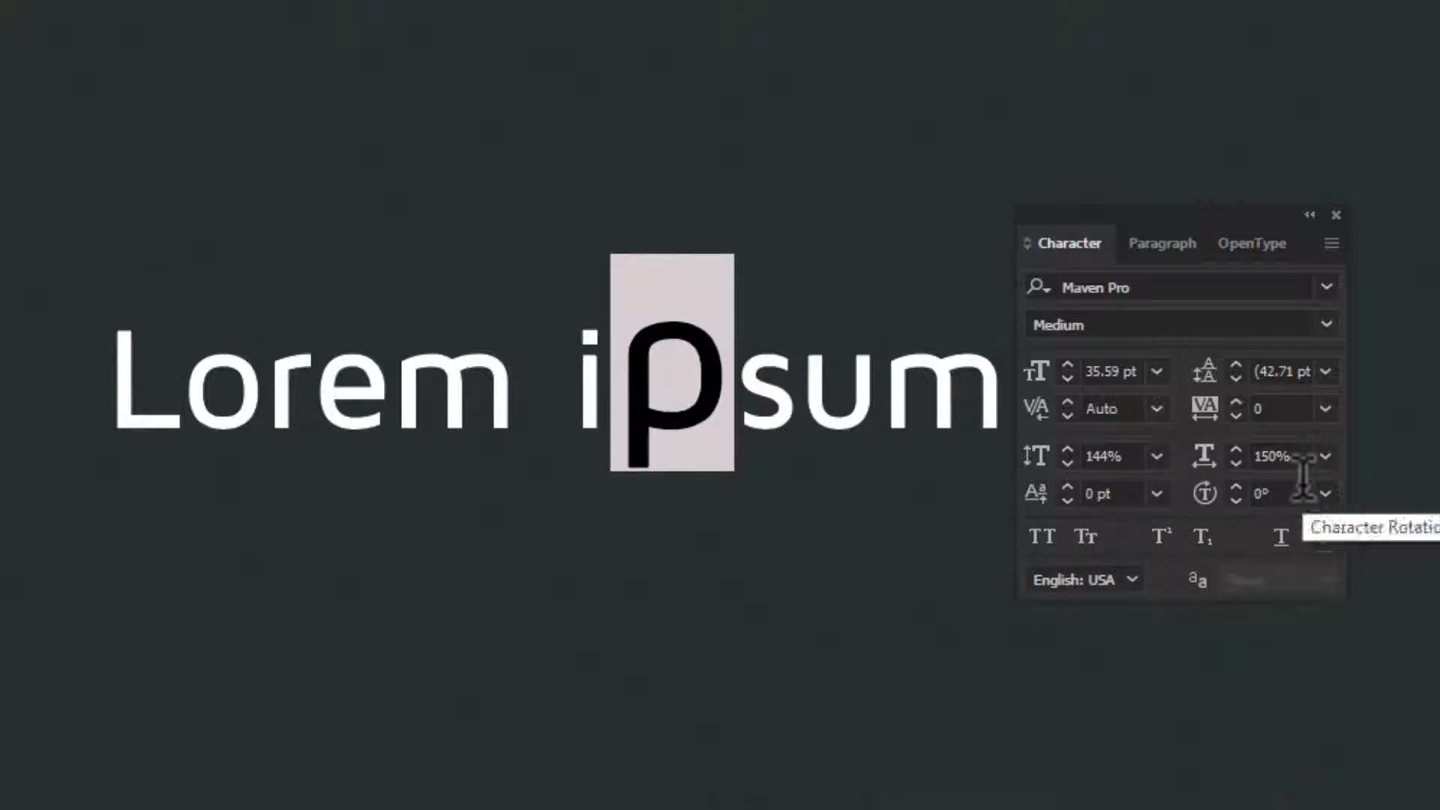
text(150)
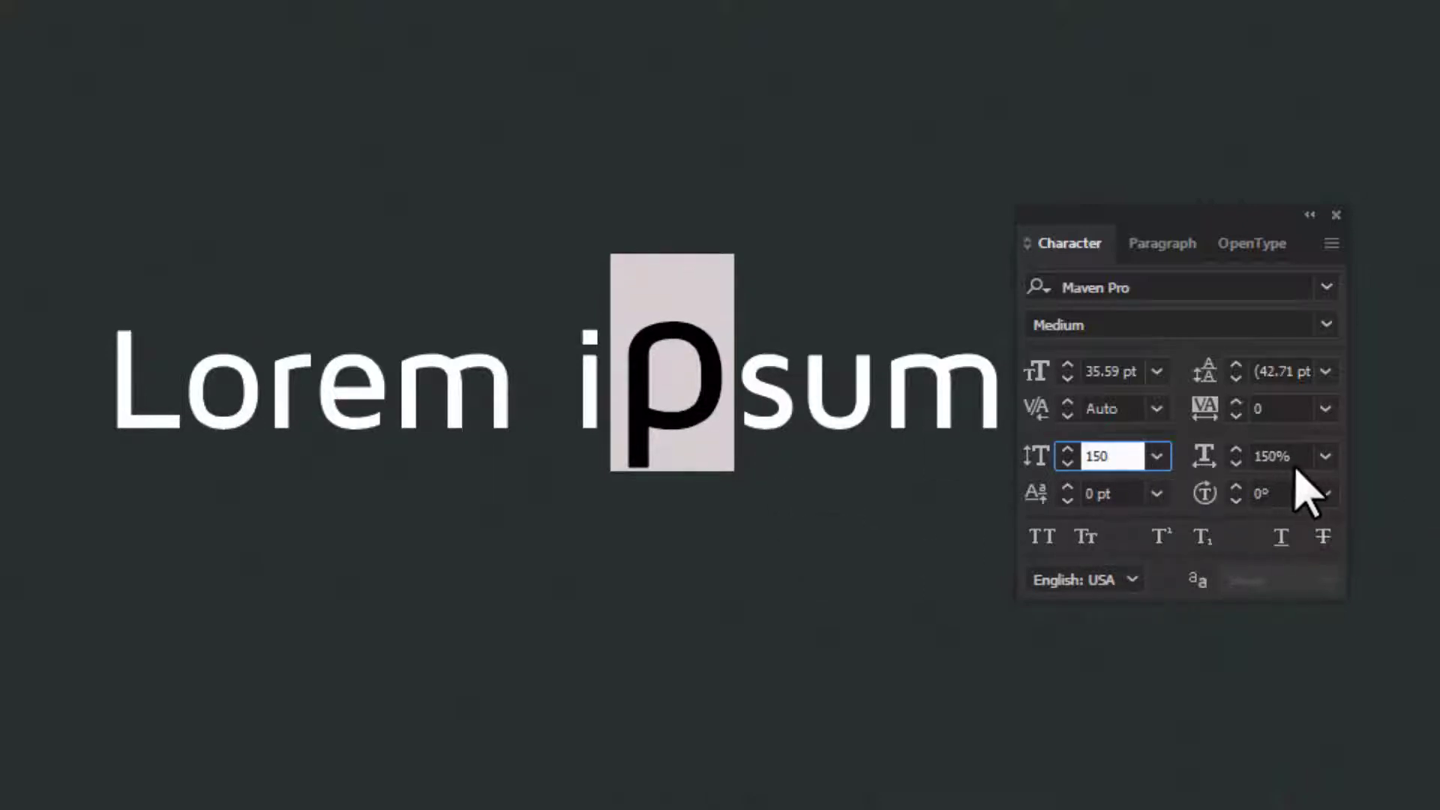
key(Return)
click(1296, 455)
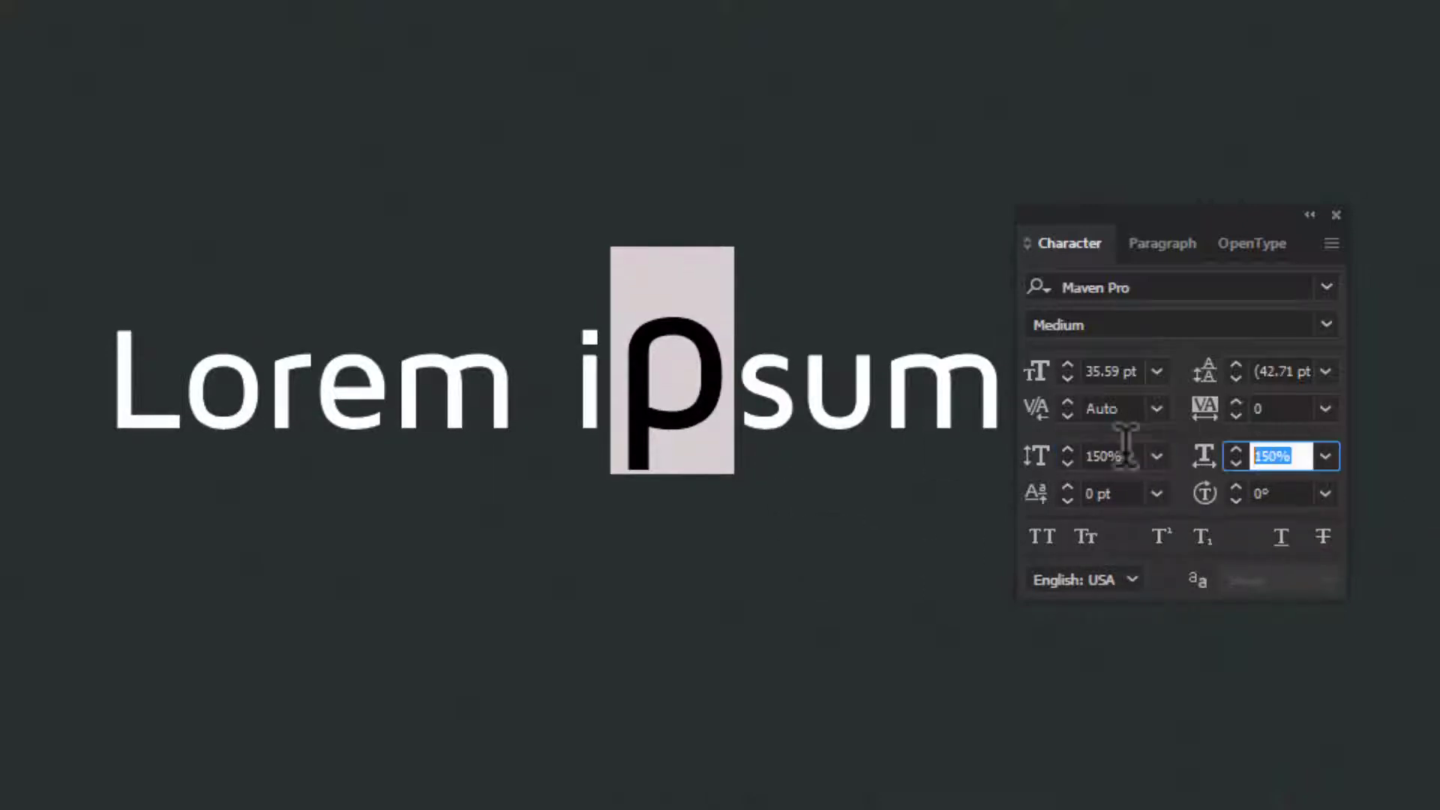
text(150)
key(Return)
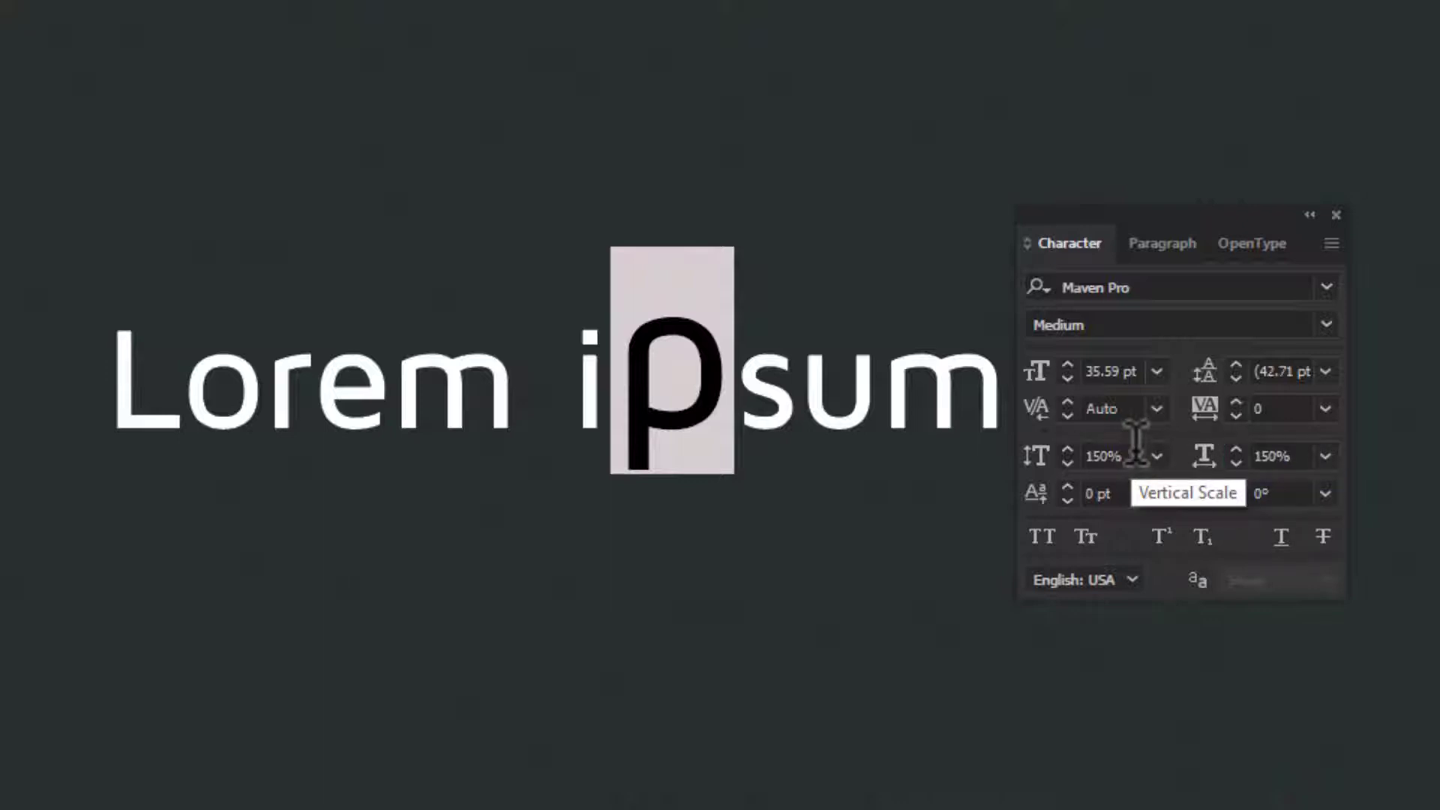
Close the Character settings, finish editing the text and move the Lorem ipsum line closer to the middle of the canvas.
click(878, 387)
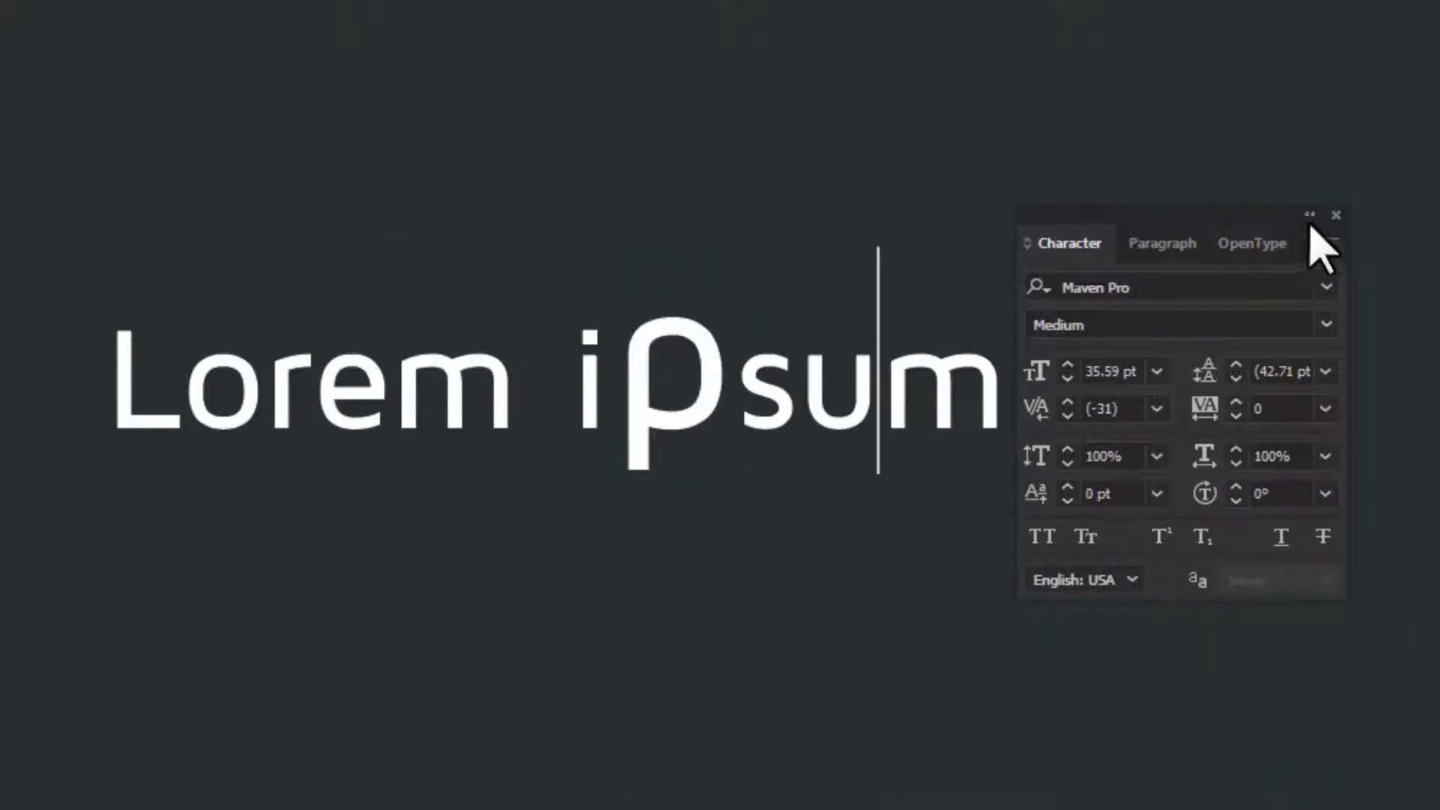
click(1337, 216)
key(Escape)
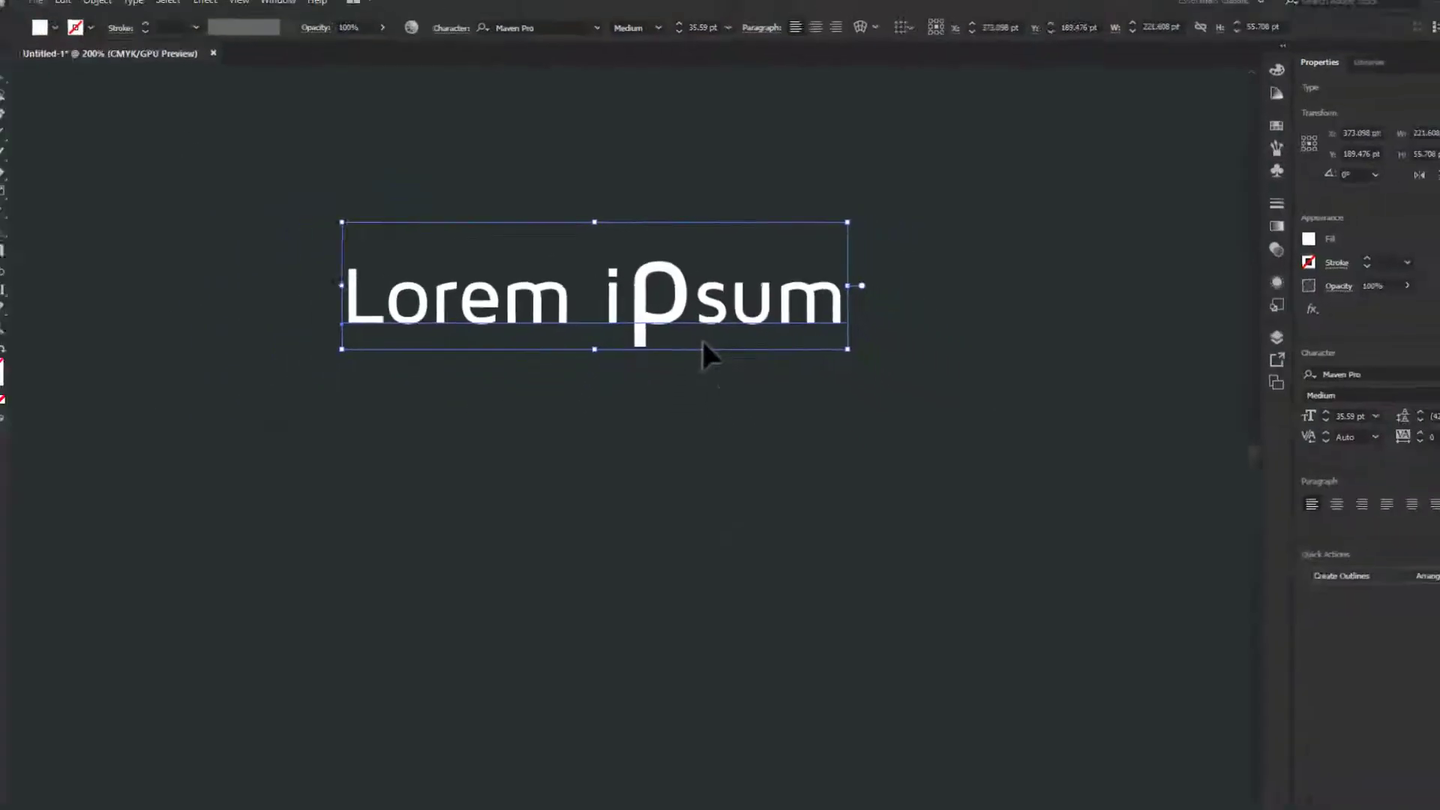
click(582, 361)
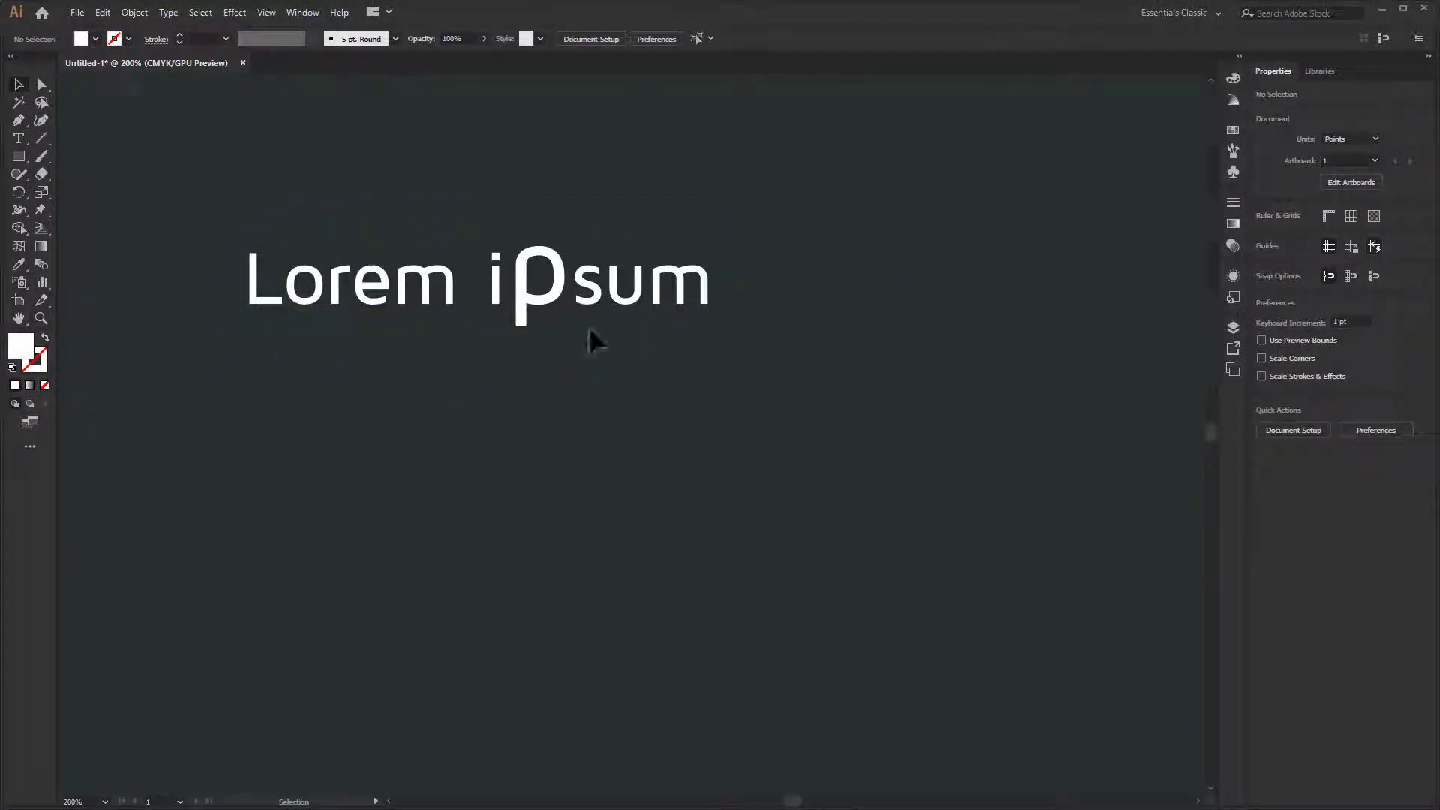
click(580, 331)
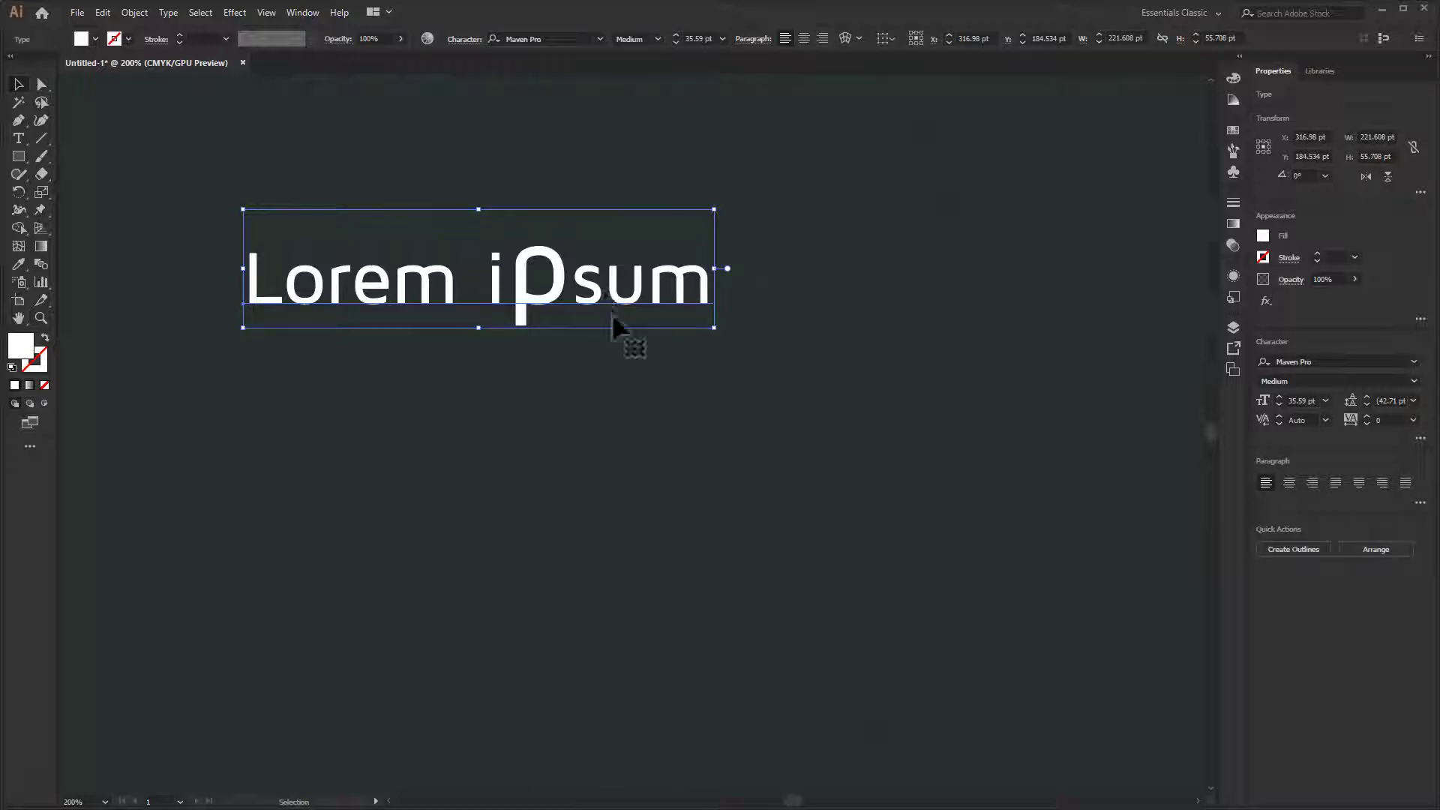
drag(430, 291, 519, 385)
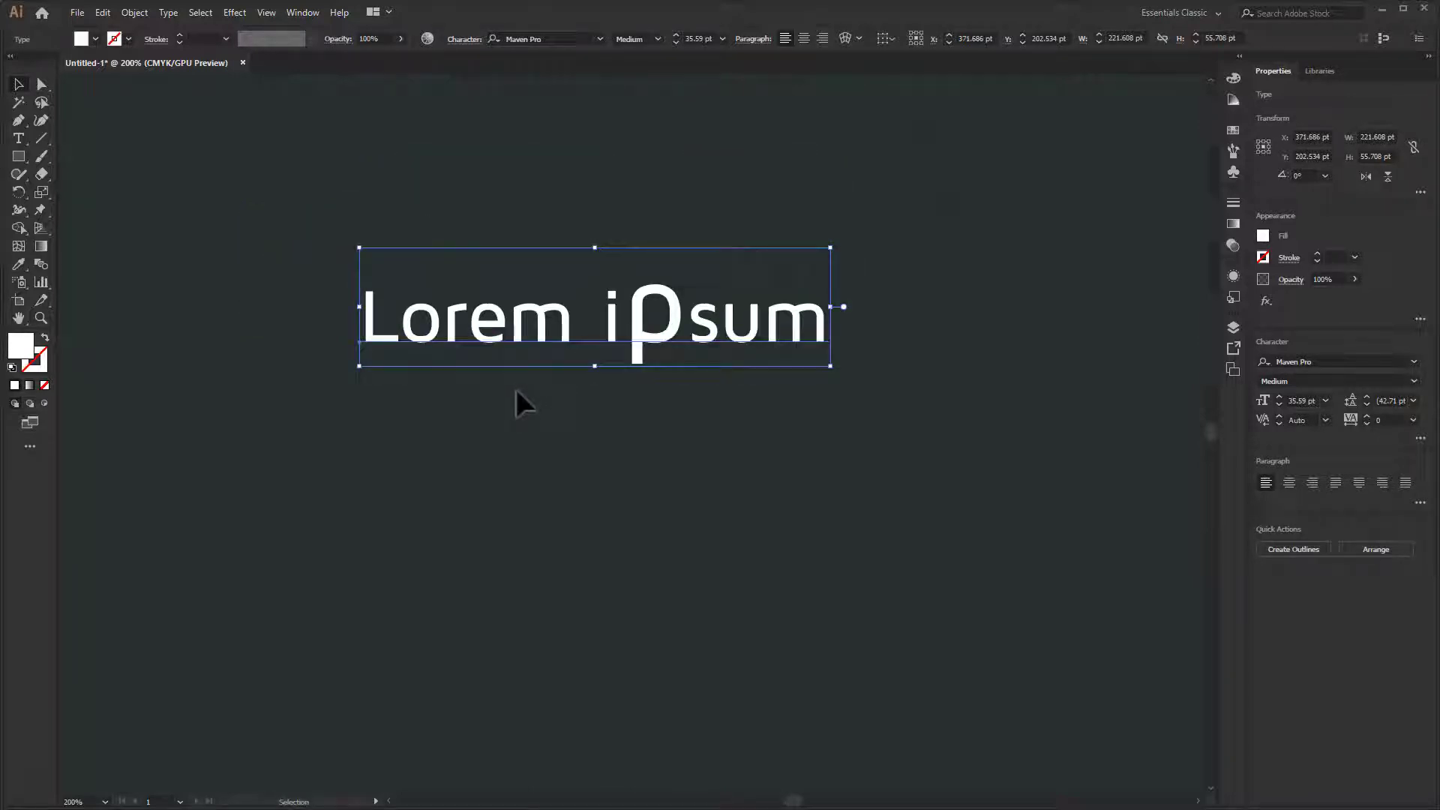
Select only the letter e in Lorem, change its font to Source Code Variable, and deselect the text.
key(t)
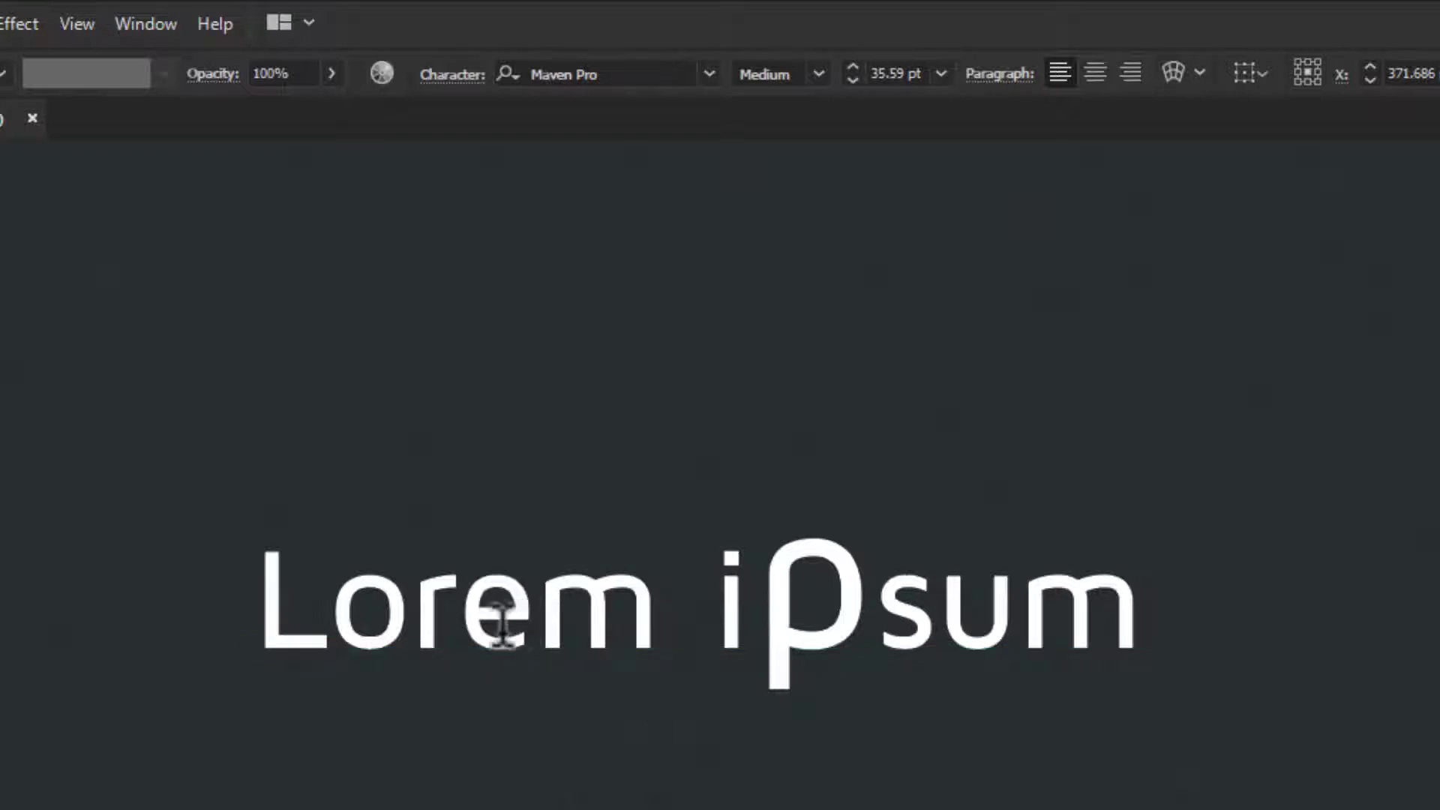
drag(505, 627, 461, 627)
click(707, 76)
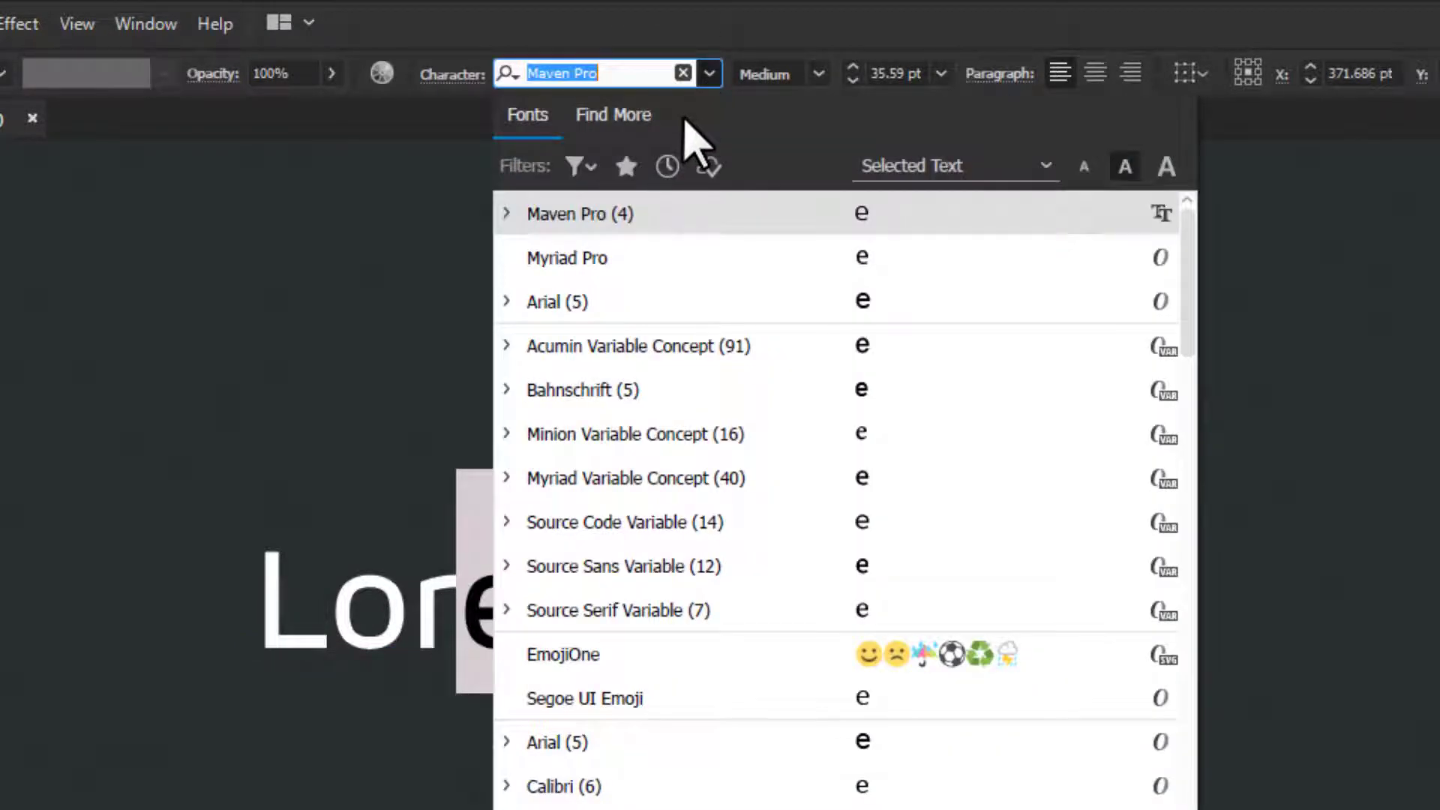
click(670, 518)
key(Escape)
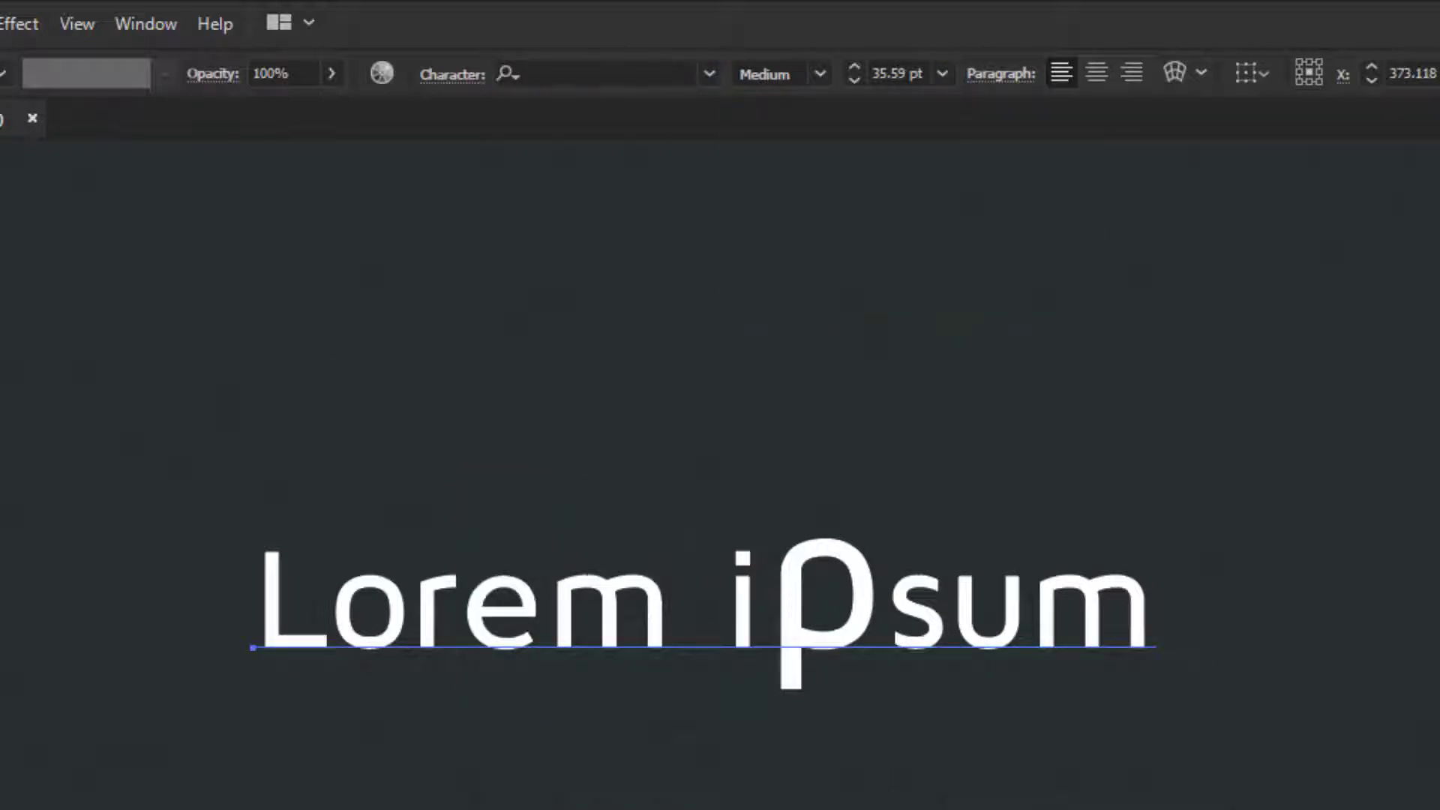
click(534, 787)
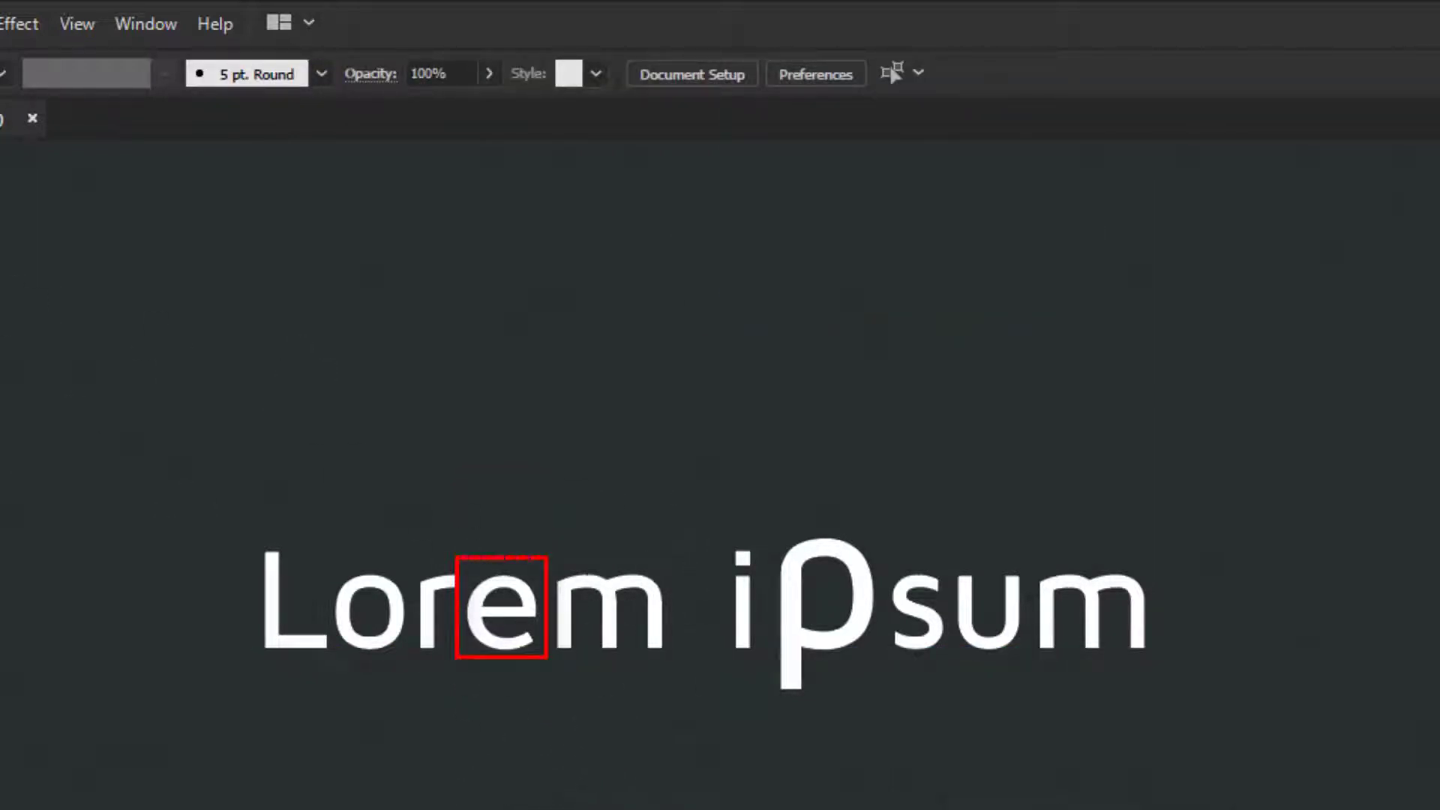
Delete the existing text and replace it with a new Lorem ipsum line in Source Code Variable Medium at about 36 pt.
click(595, 595)
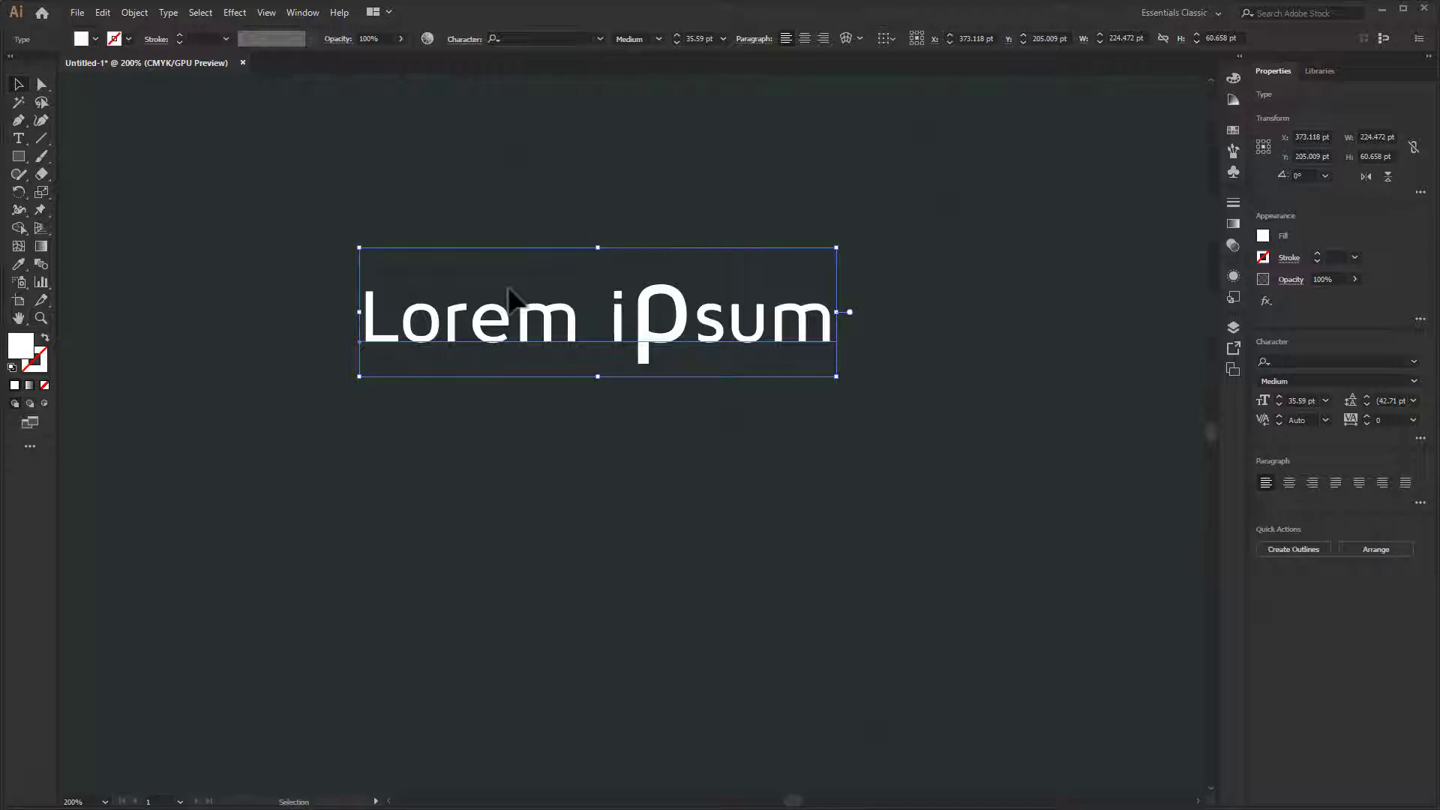
click(525, 211)
click(649, 375)
key(Delete)
click(21, 138)
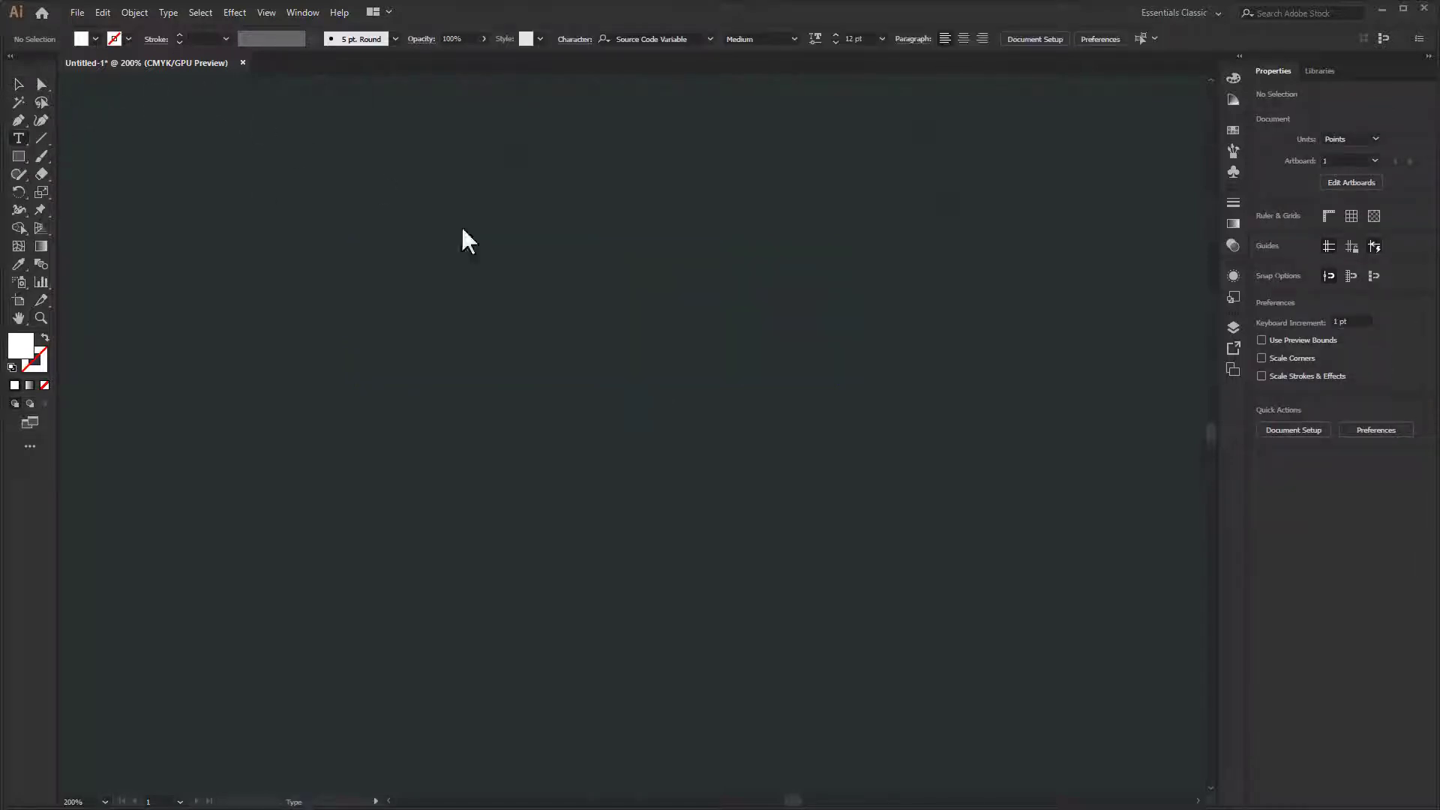
click(480, 241)
click(18, 84)
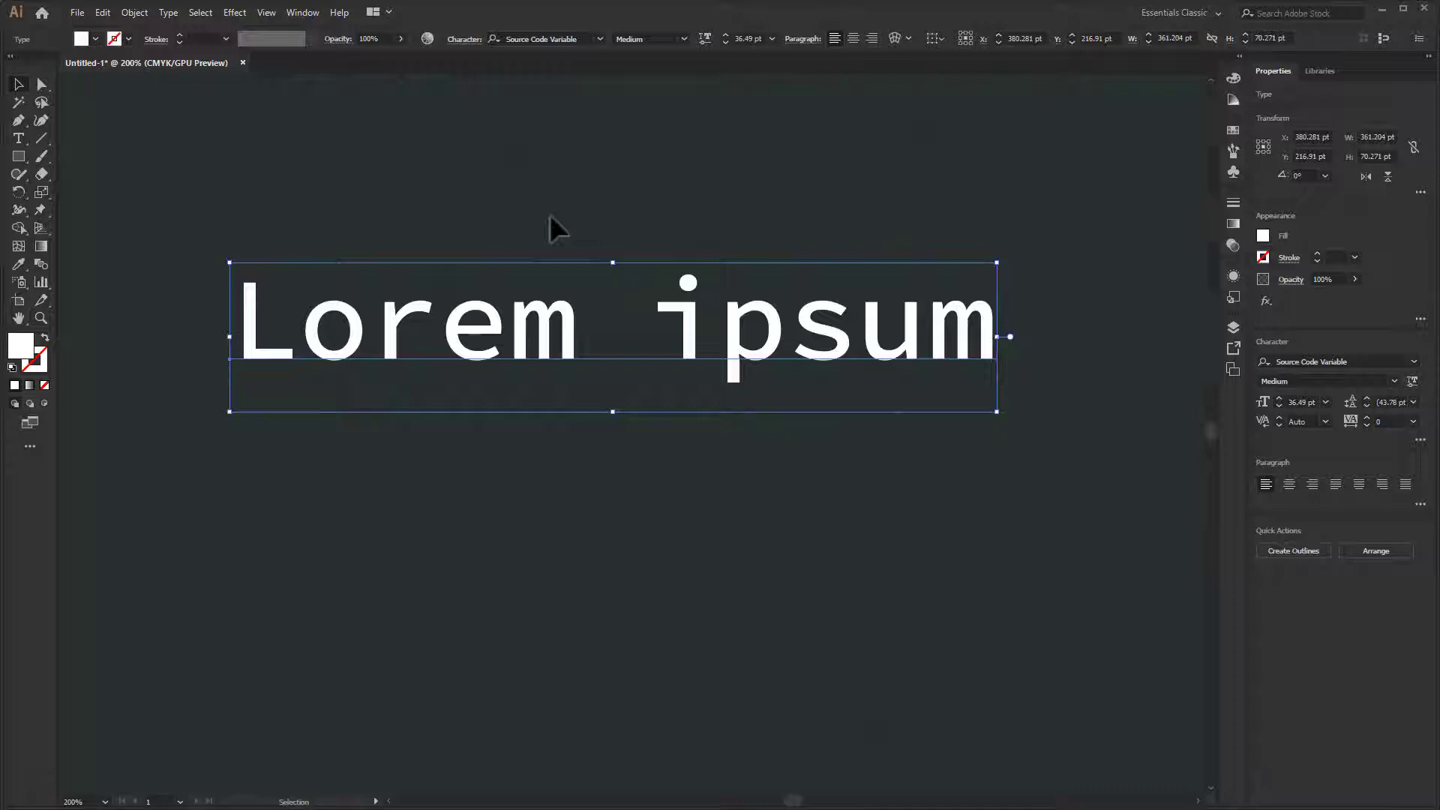
Activate the Touch Type tool and select the m of Lorem, followed by the i and the p of ipsum individually.
key(shift+t)
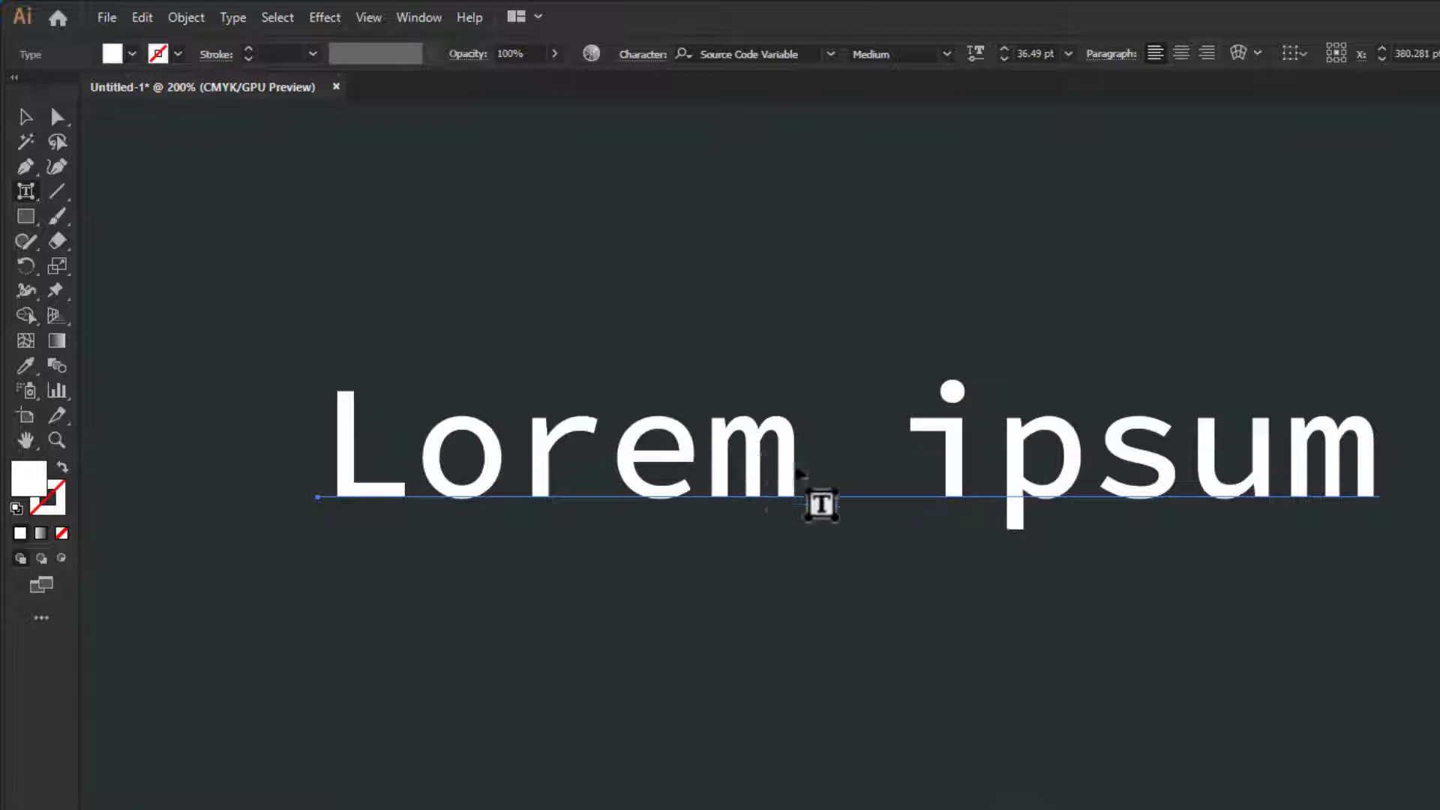
click(765, 461)
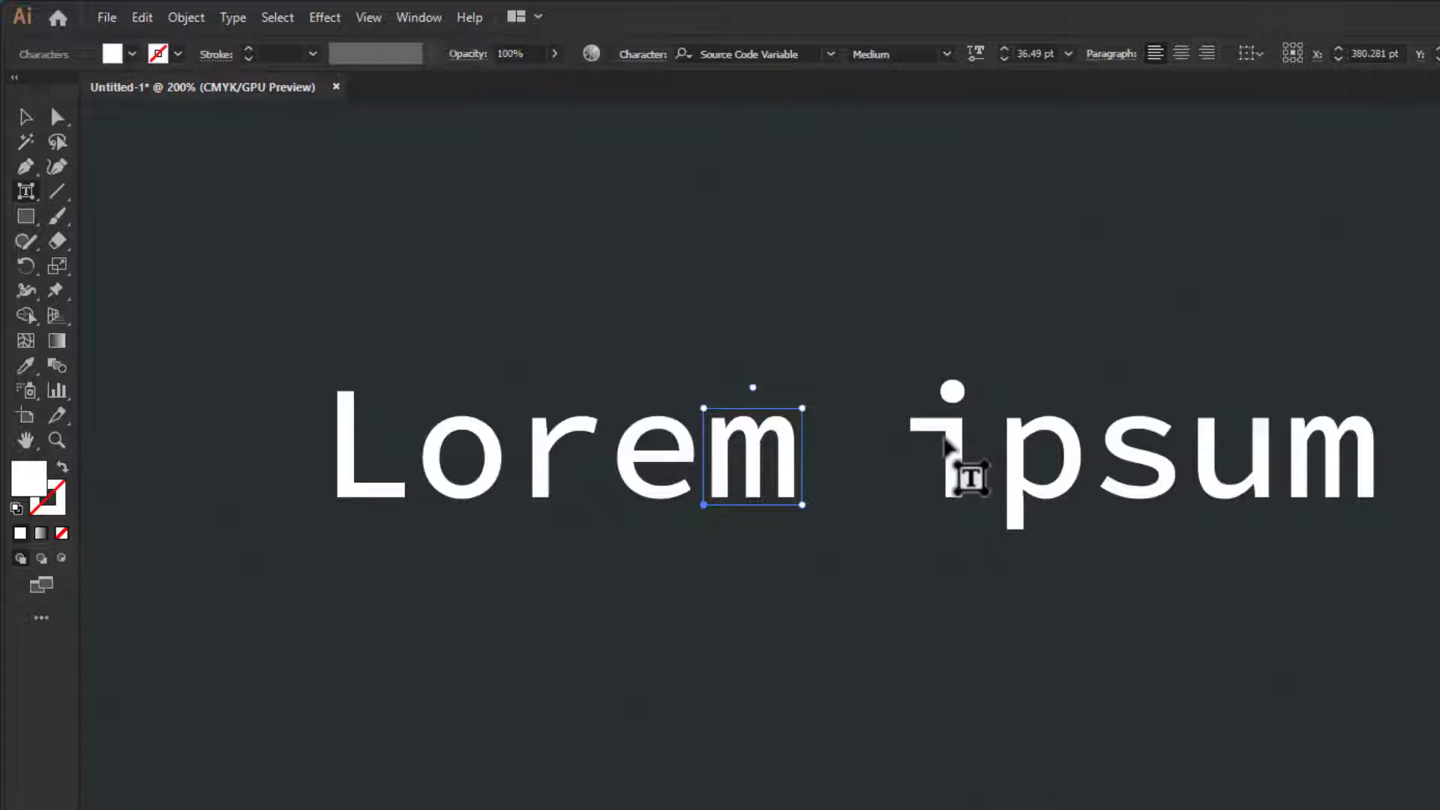
click(947, 449)
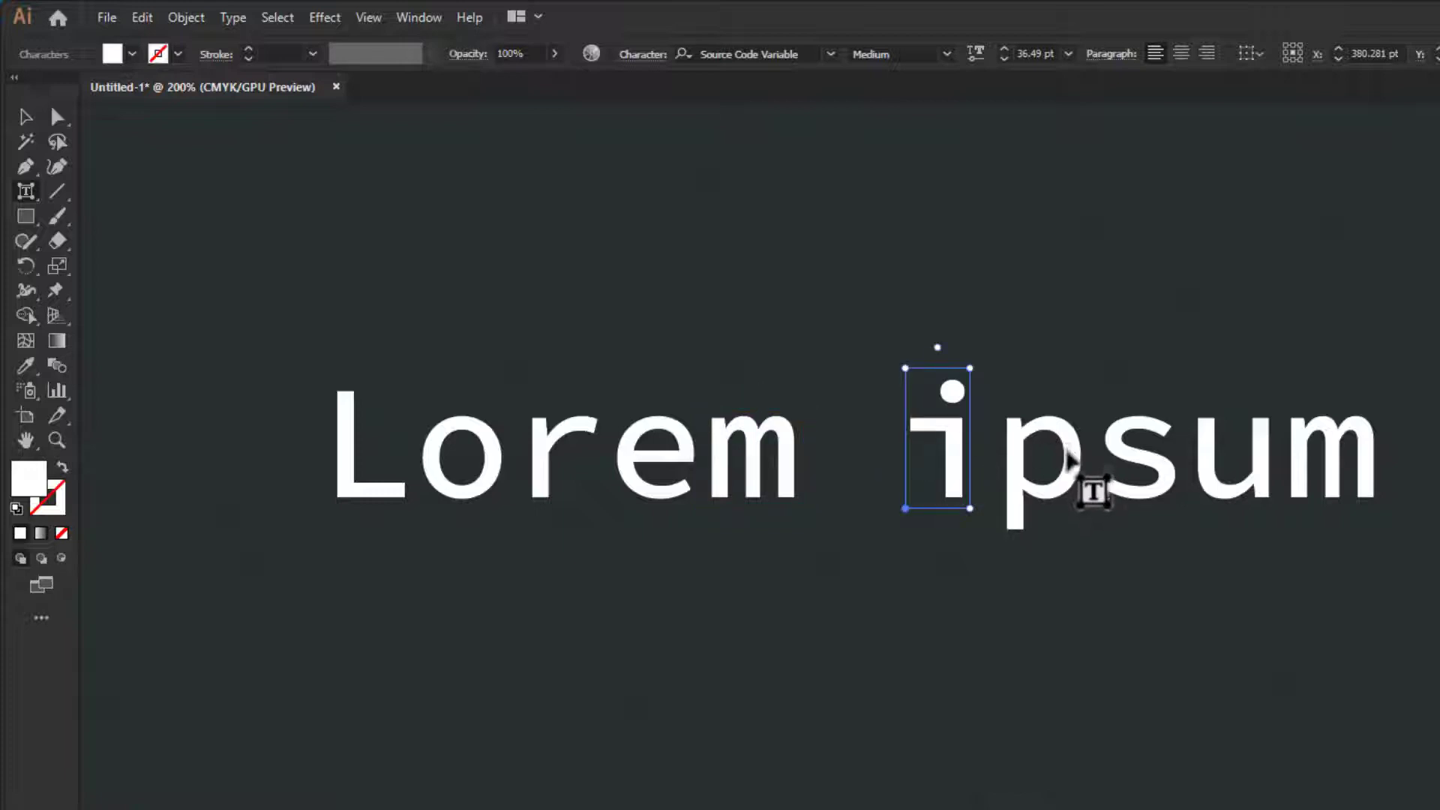
click(1066, 455)
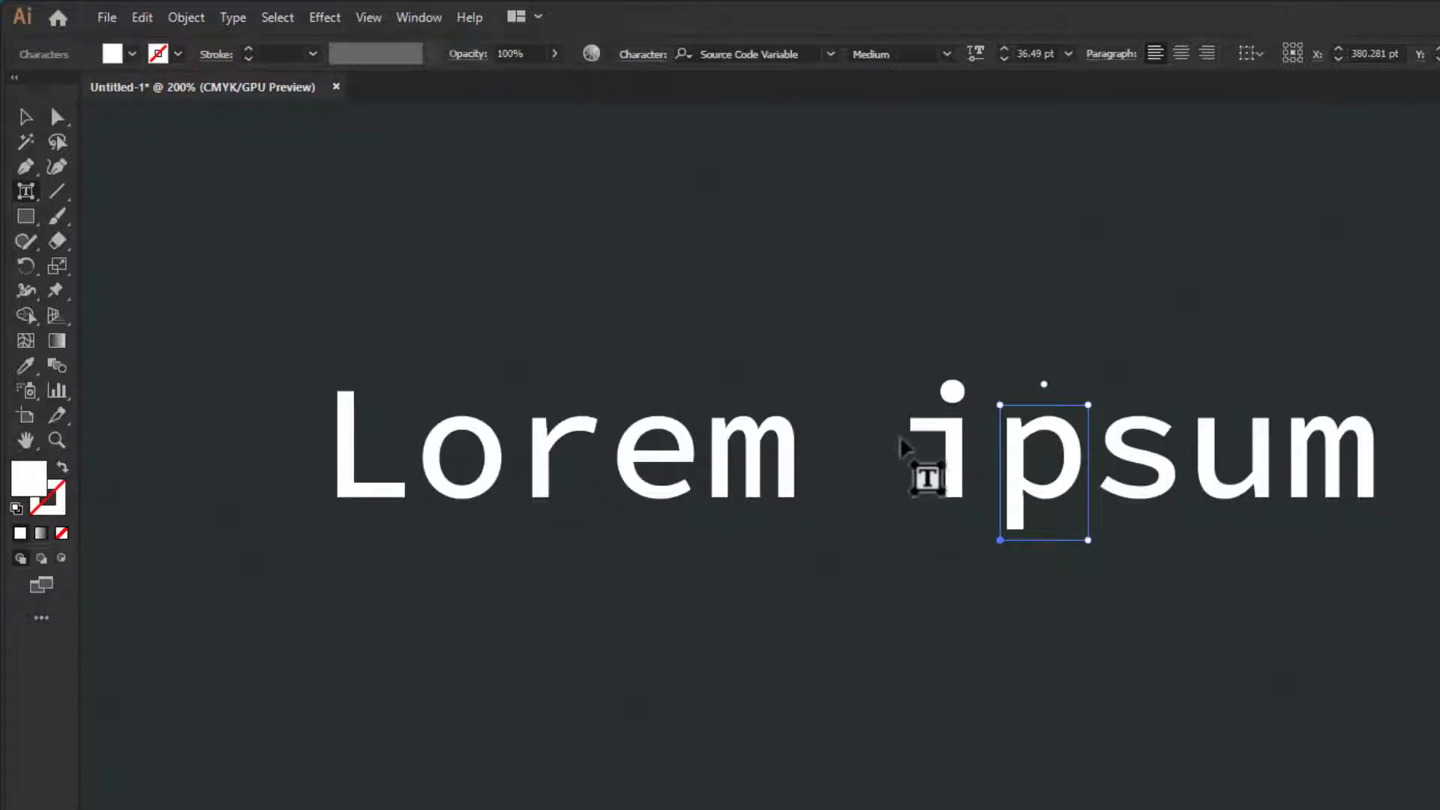
Select the m of Lorem and stretch it horizontally until it is about a third wider, discarding a much wider first attempt.
click(742, 461)
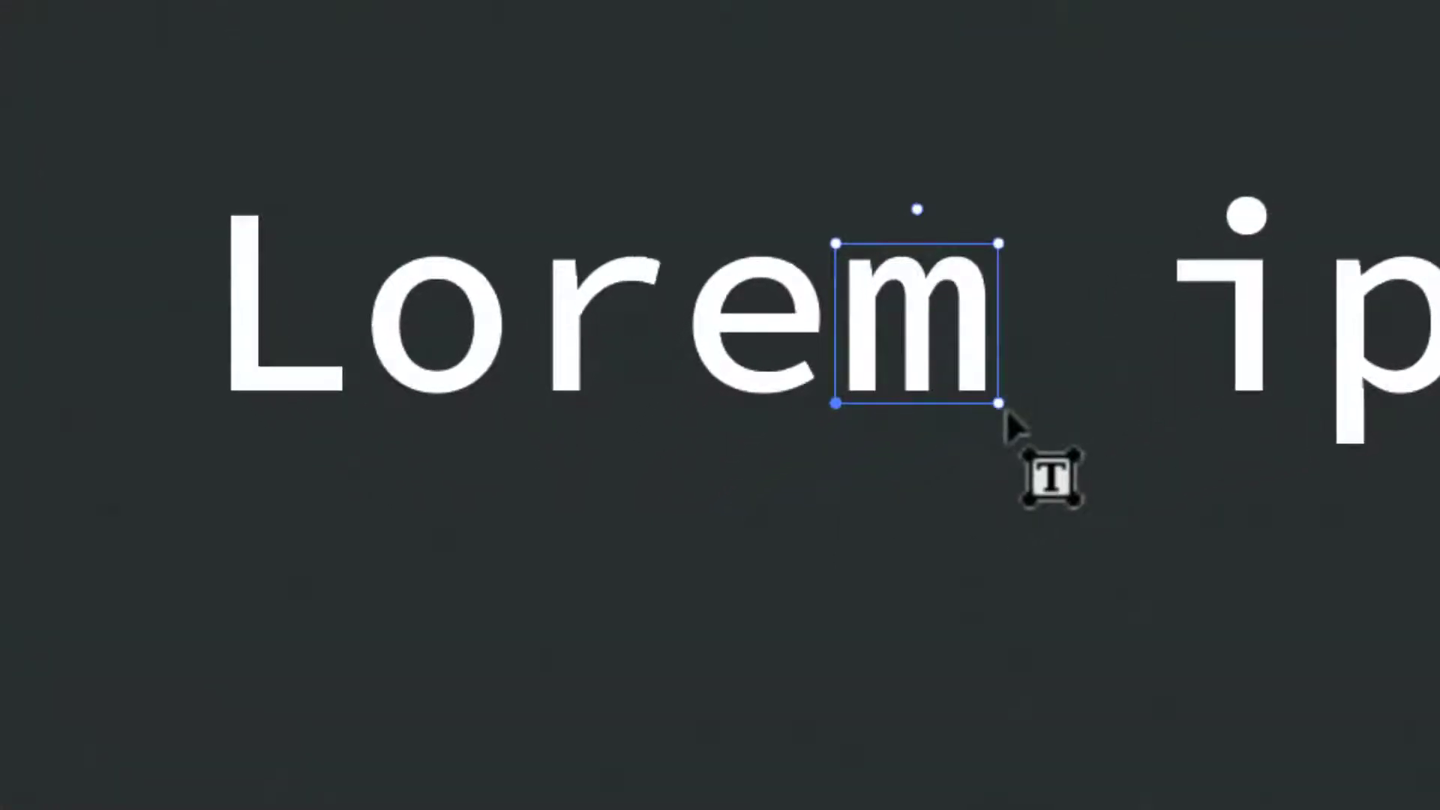
drag(988, 422, 1078, 421)
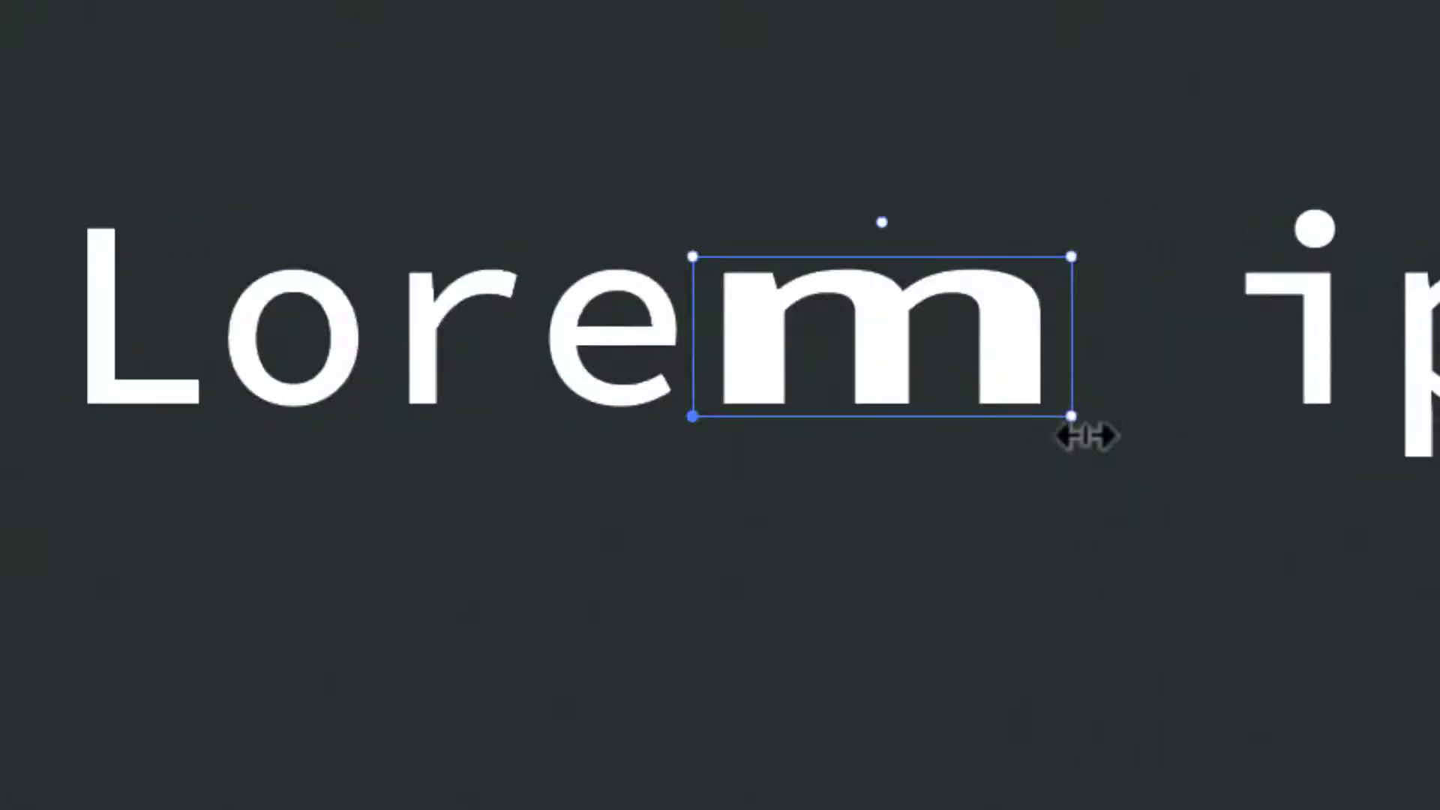
key(ctrl+z)
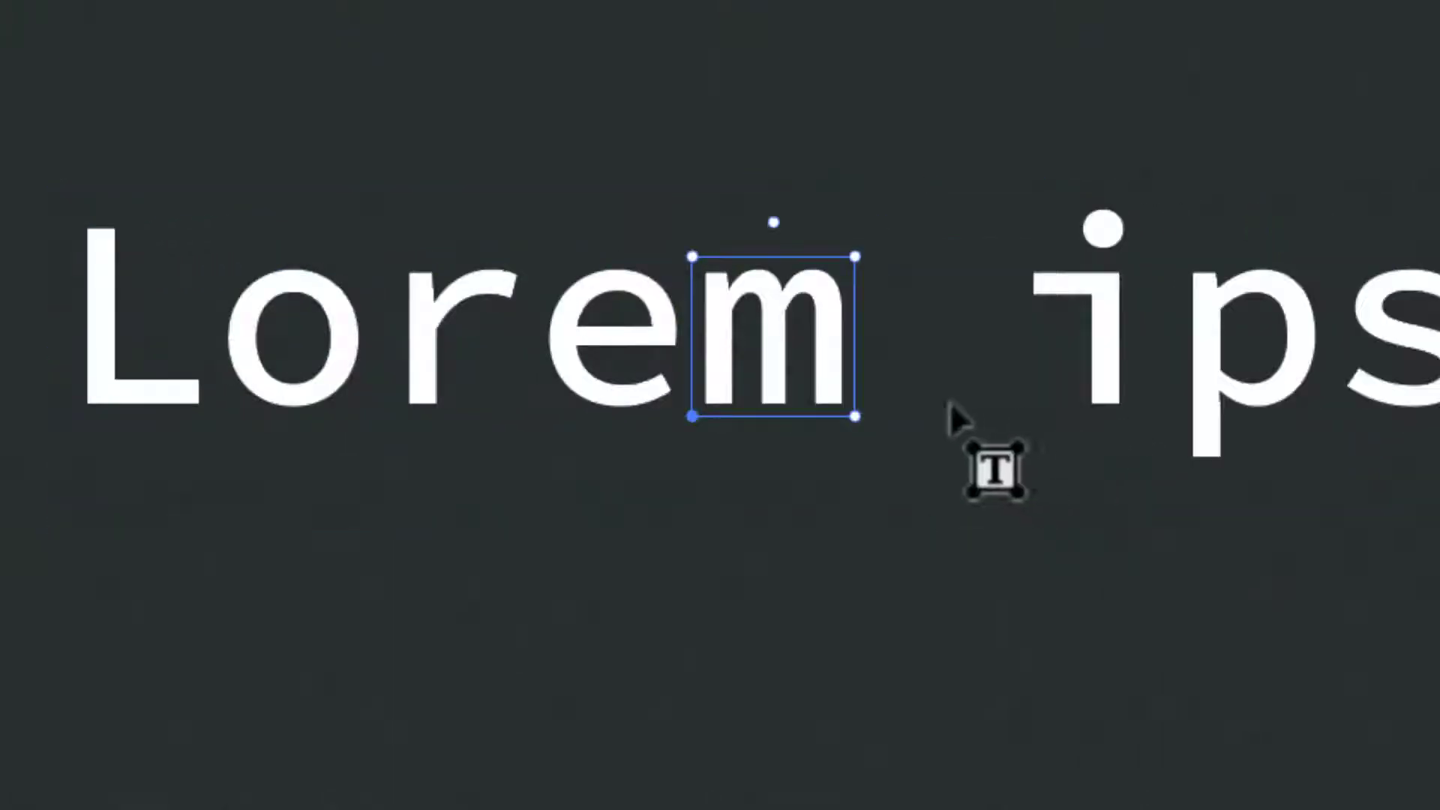
drag(859, 428, 915, 419)
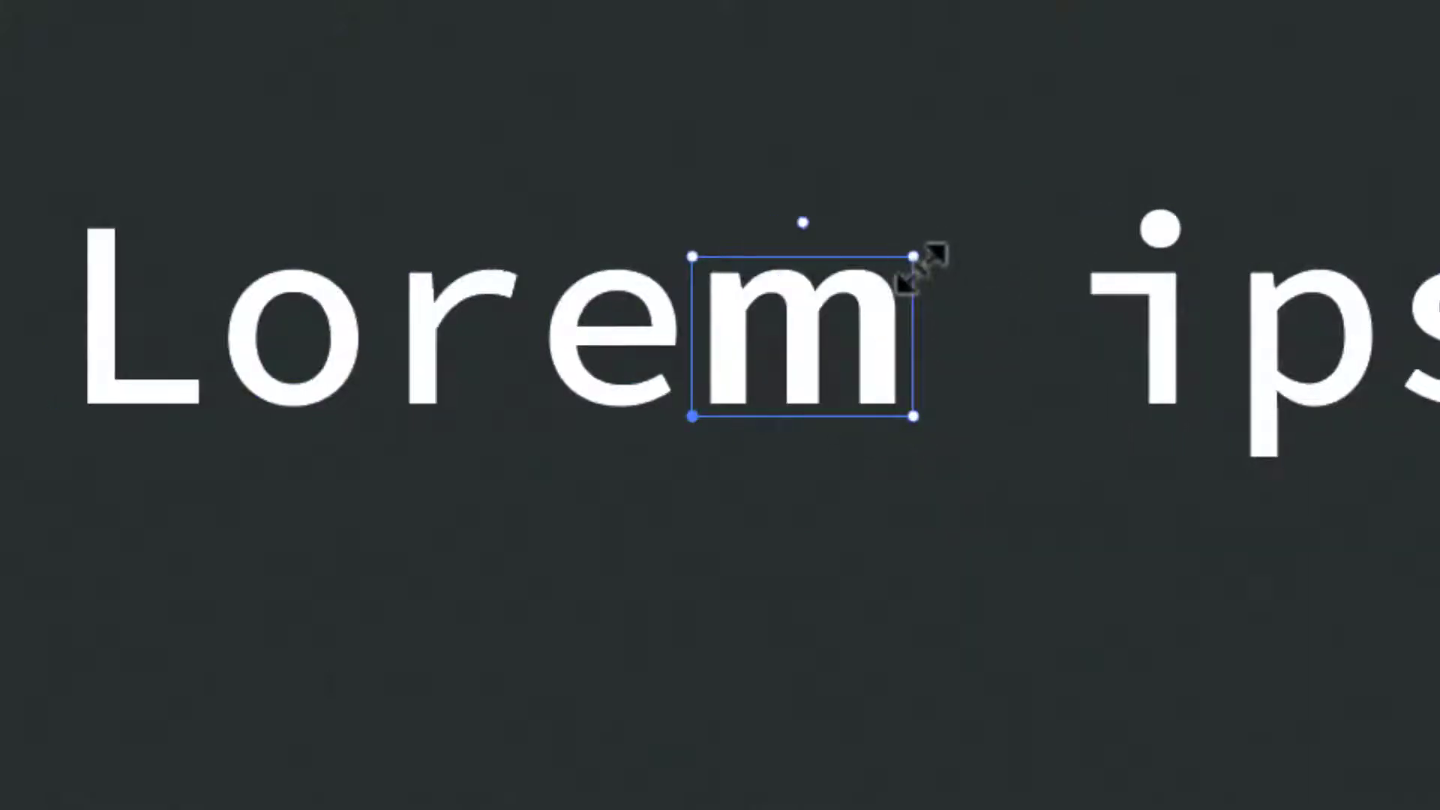
Try enlarging the m of Lorem proportionally with the Touch Type tool, and undo the enlargement.
drag(919, 257, 1135, 113)
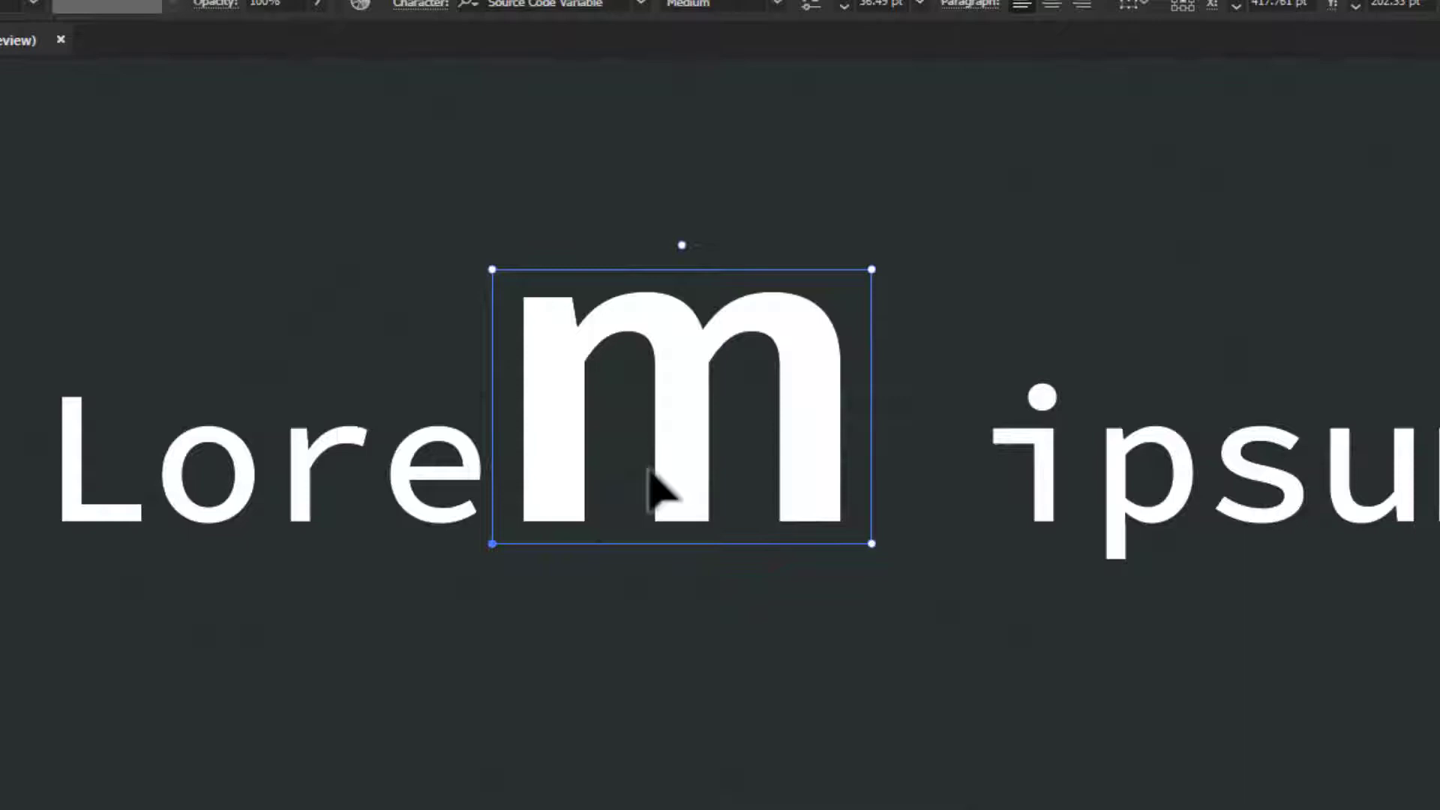
drag(873, 270, 872, 270)
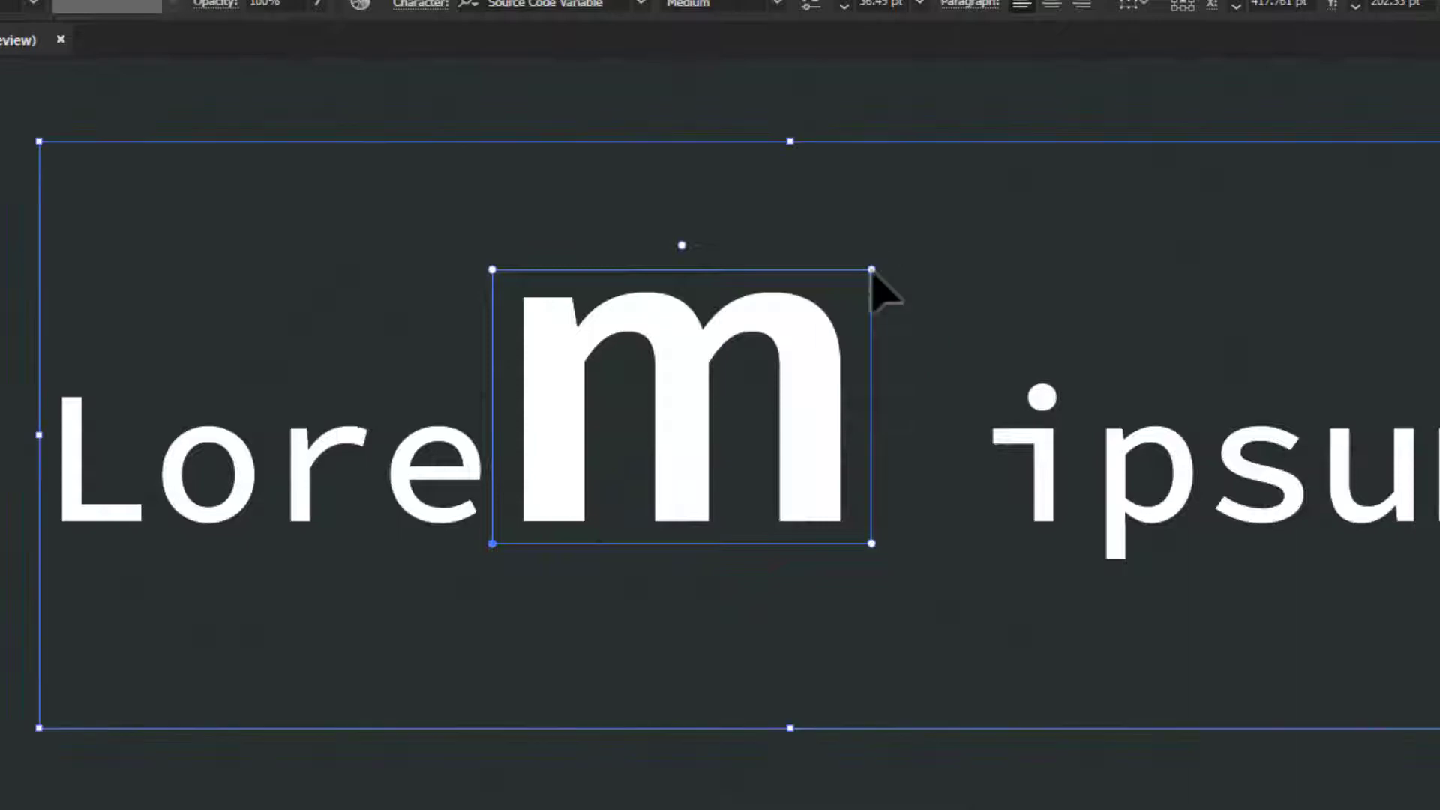
key(ctrl+z)
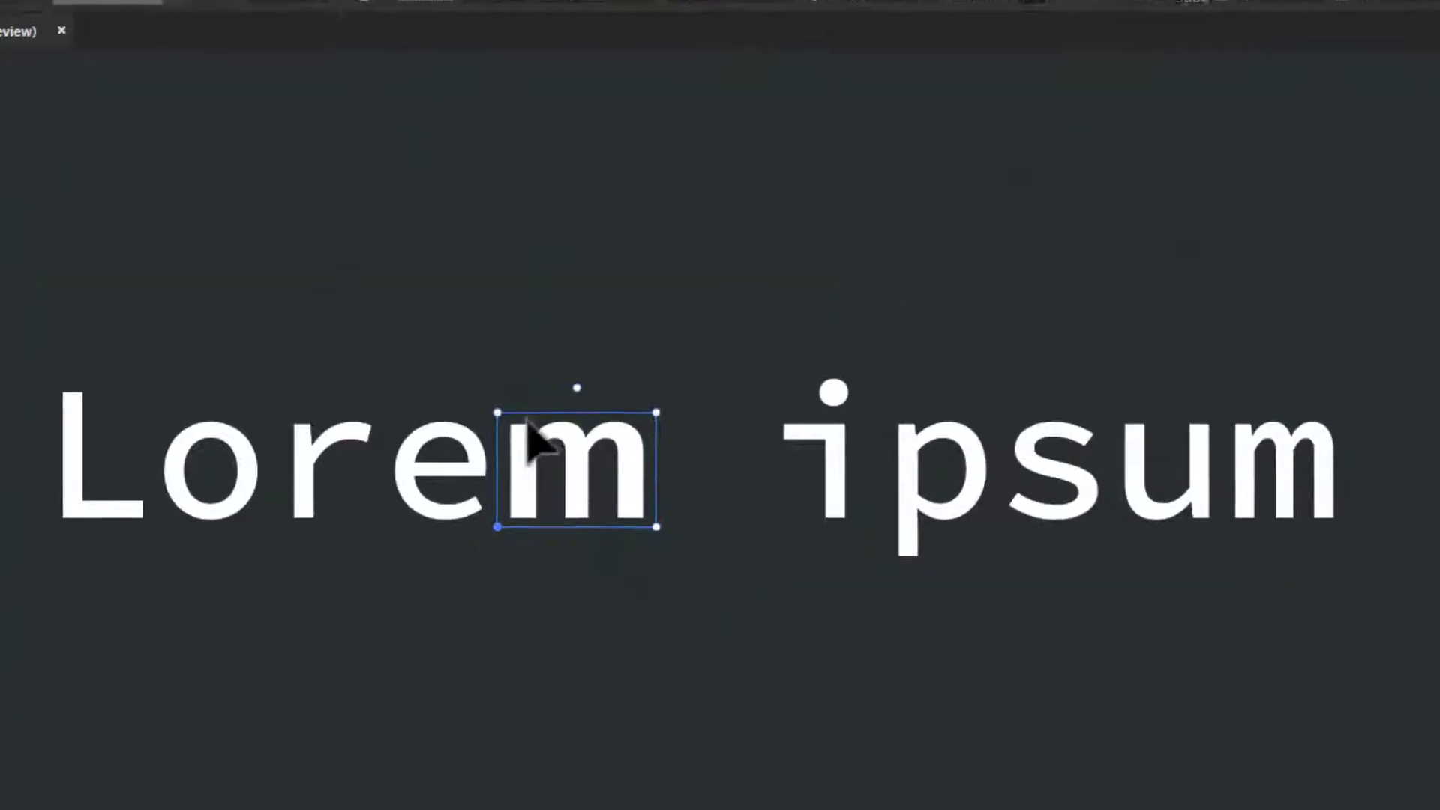
Try narrowing and strongly widening the m of Lorem by its horizontal scale, undoing each change.
drag(657, 527, 811, 534)
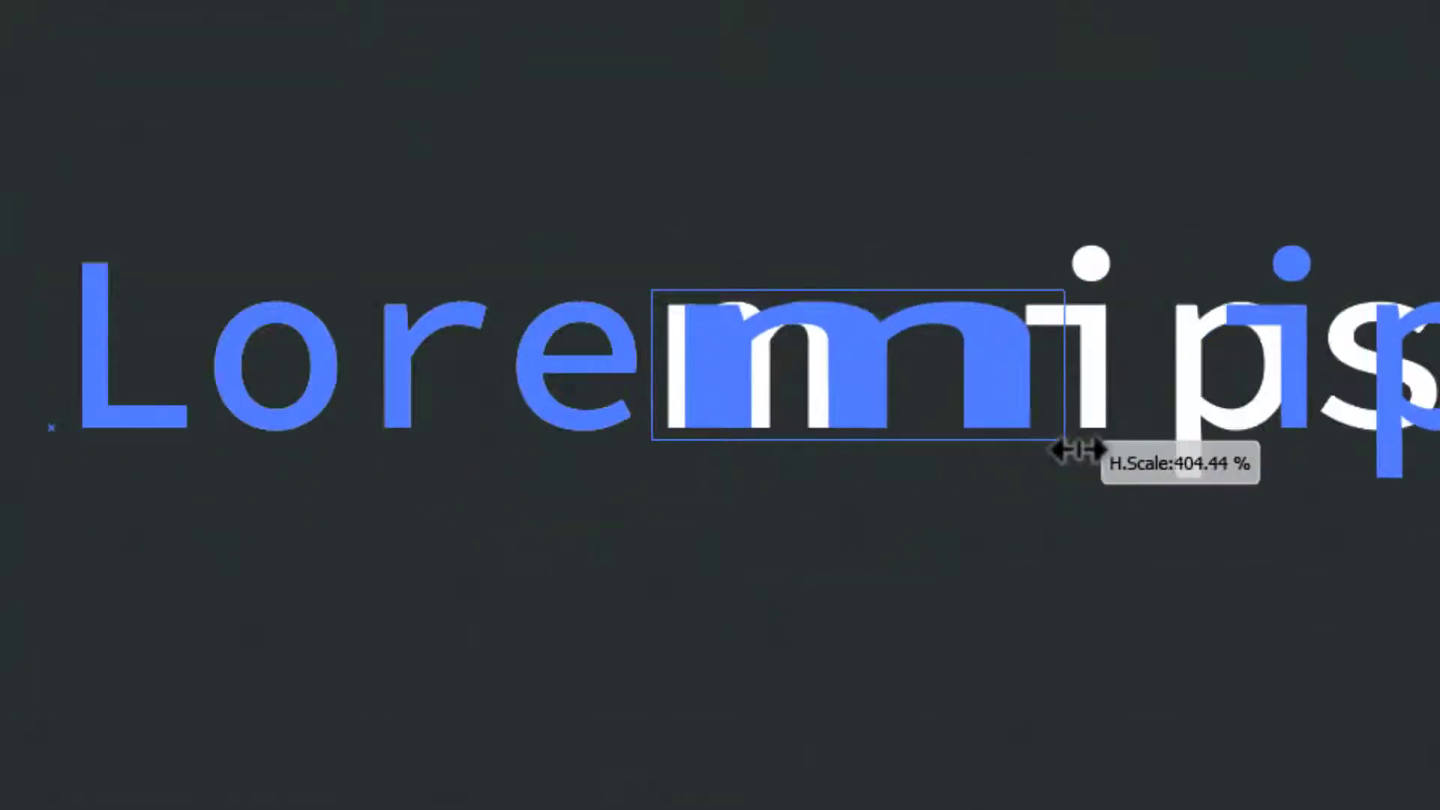
drag(1077, 451, 725, 448)
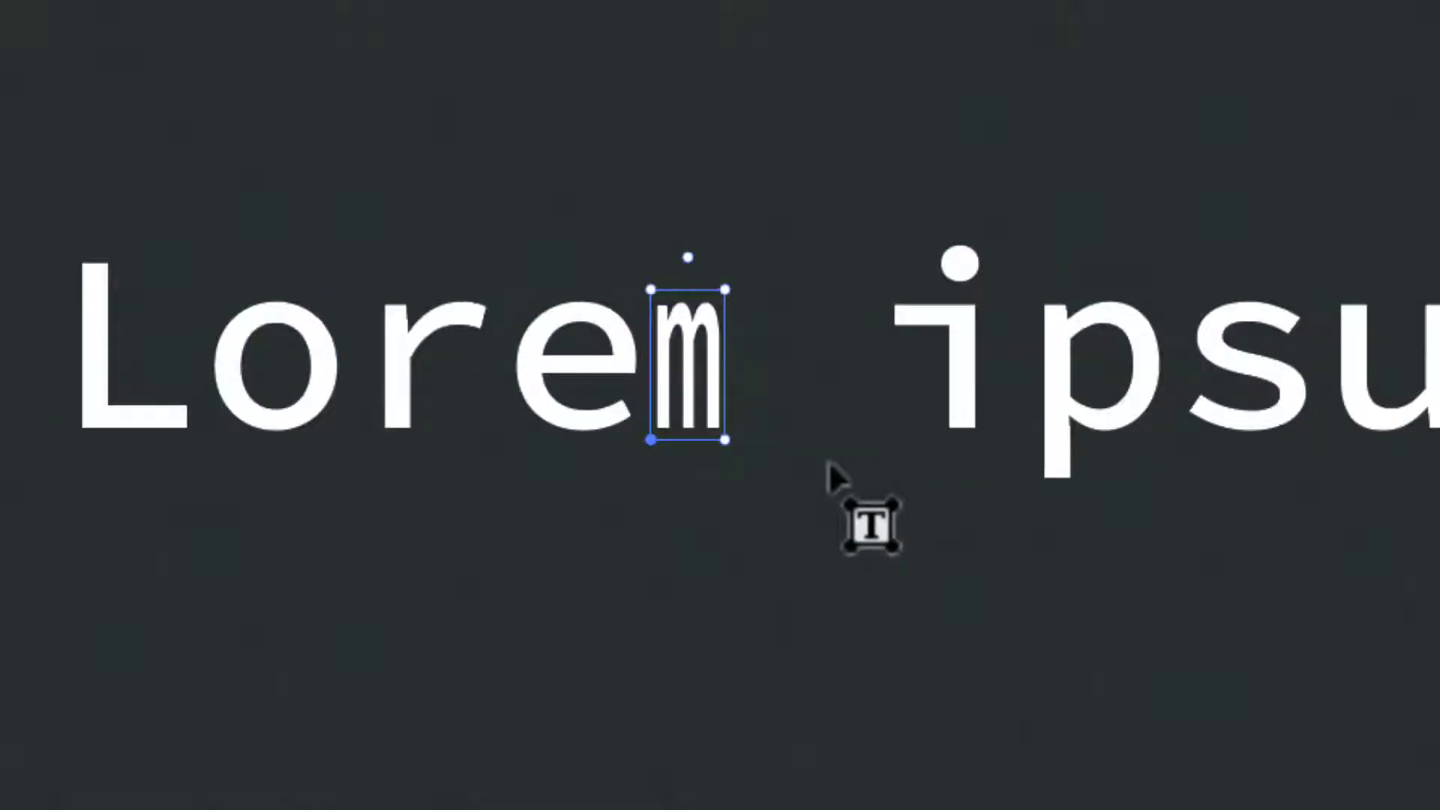
key(ctrl+z)
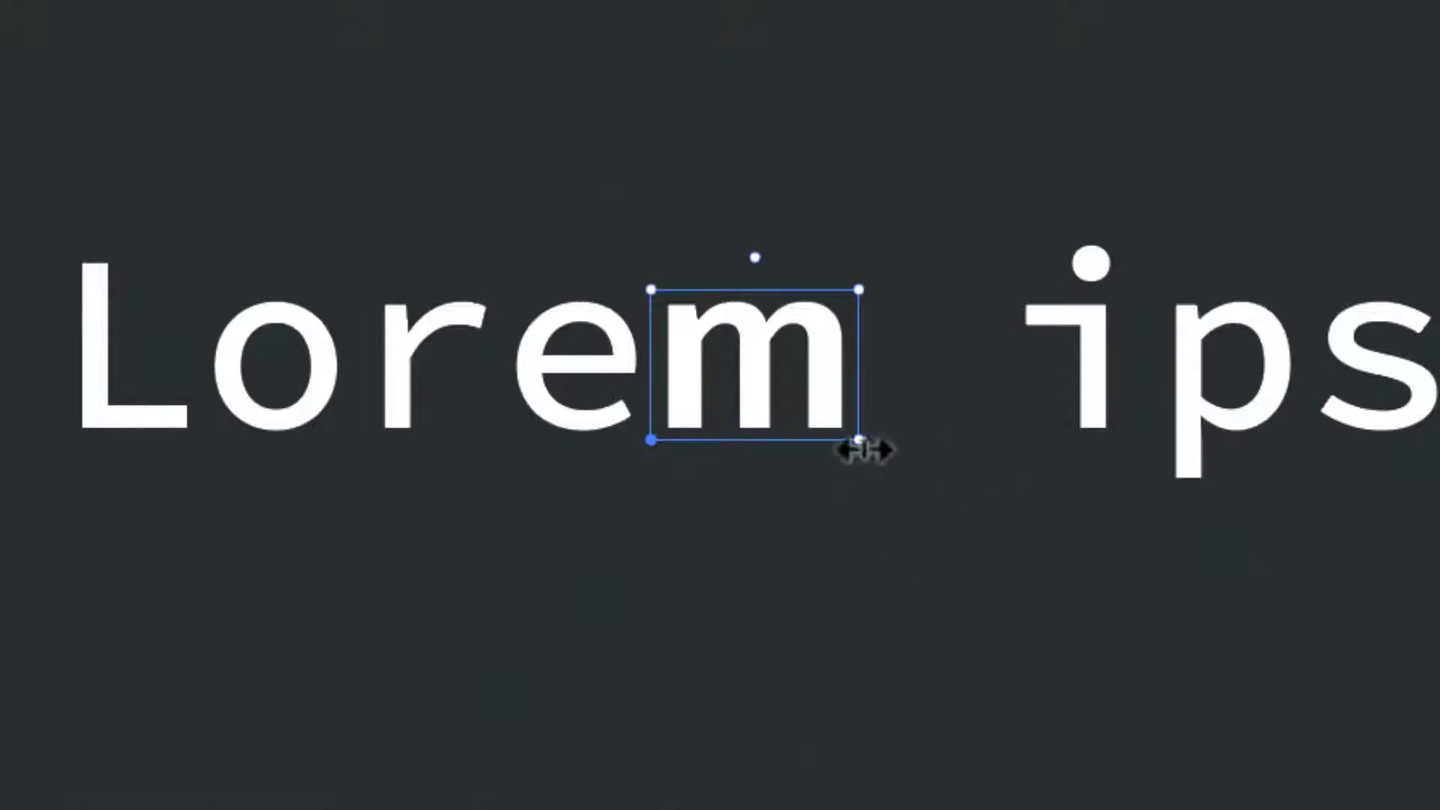
drag(860, 442, 1192, 441)
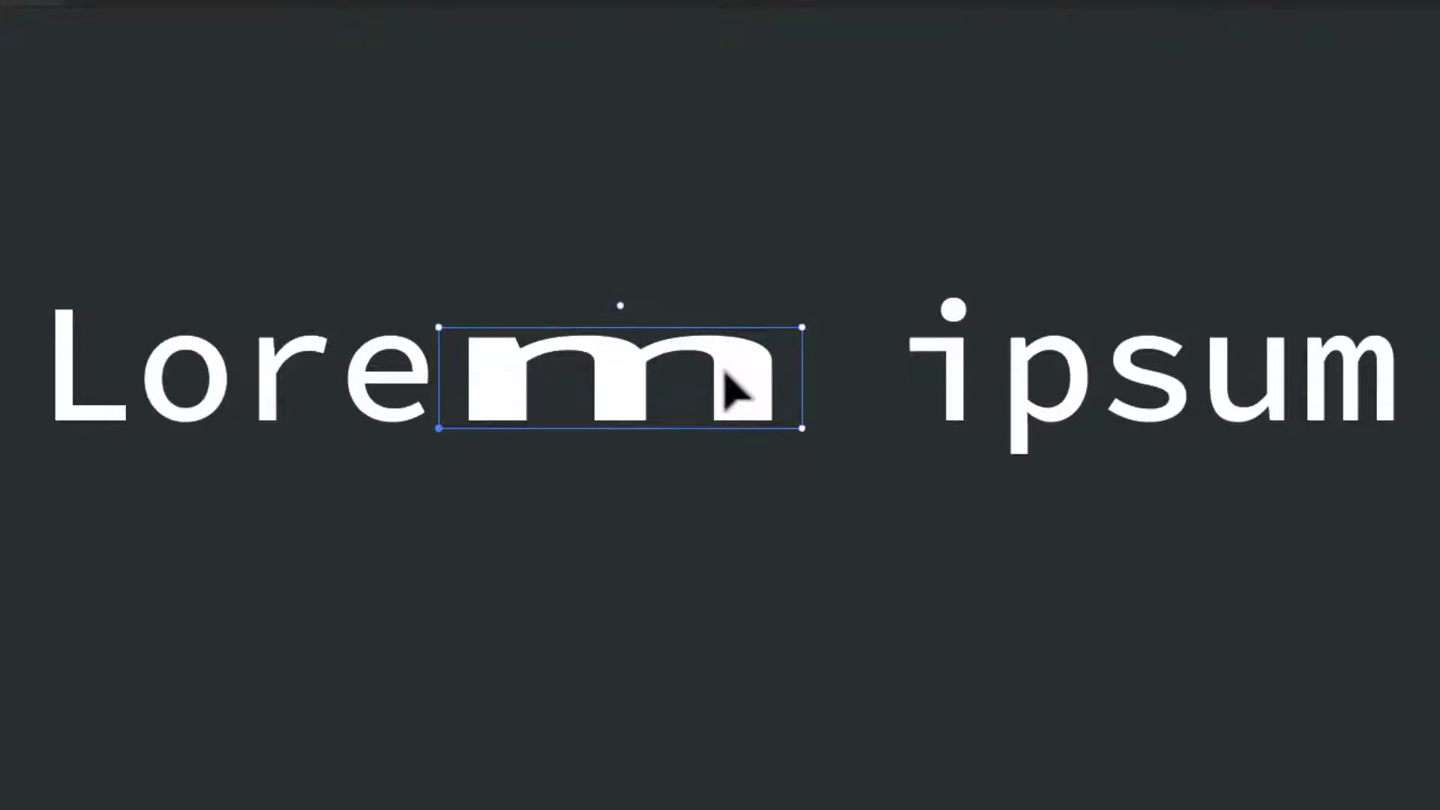
key(ctrl+z)
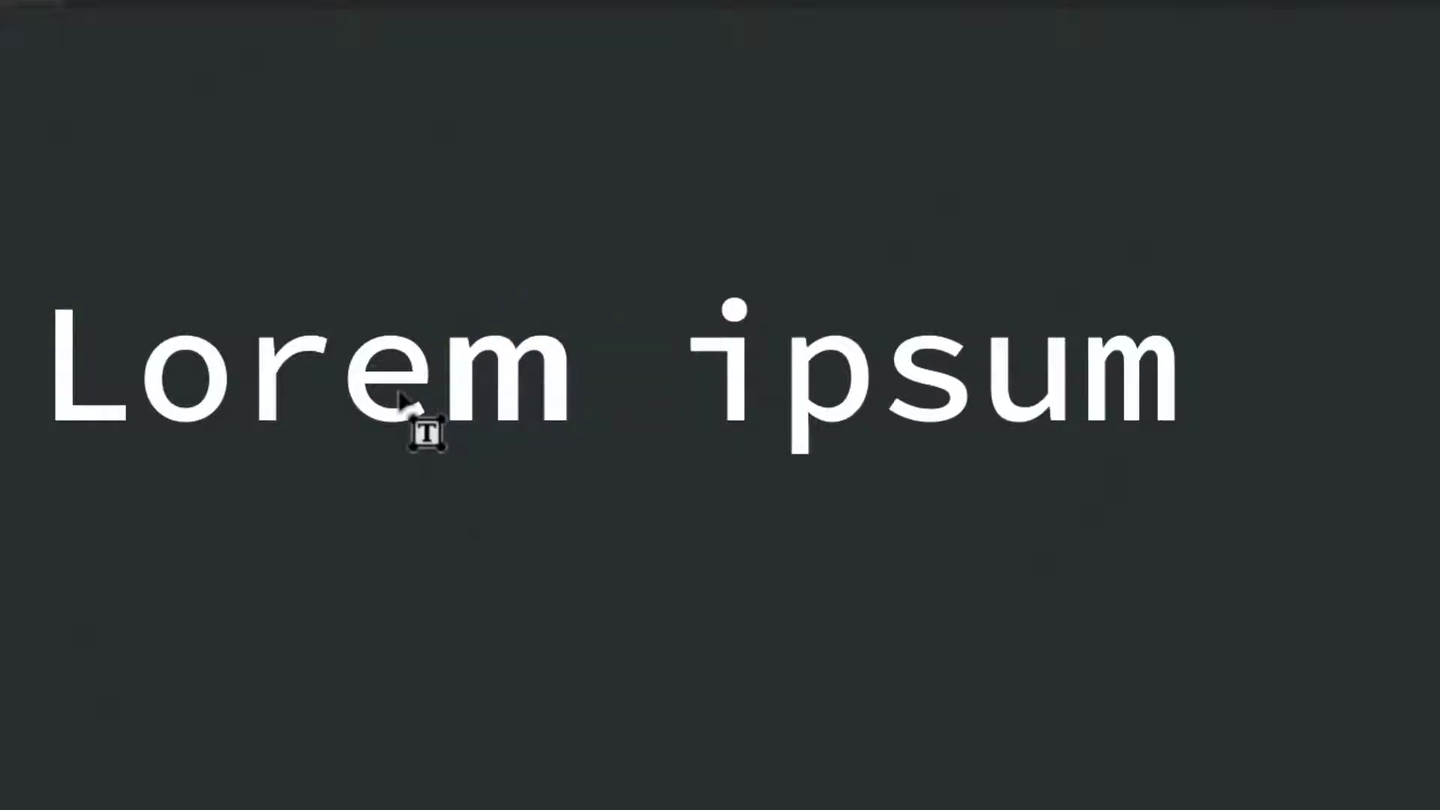
Select the e of Lorem with the Touch Type tool, set its font to Times New Roman, and select the neighbouring m.
click(282, 380)
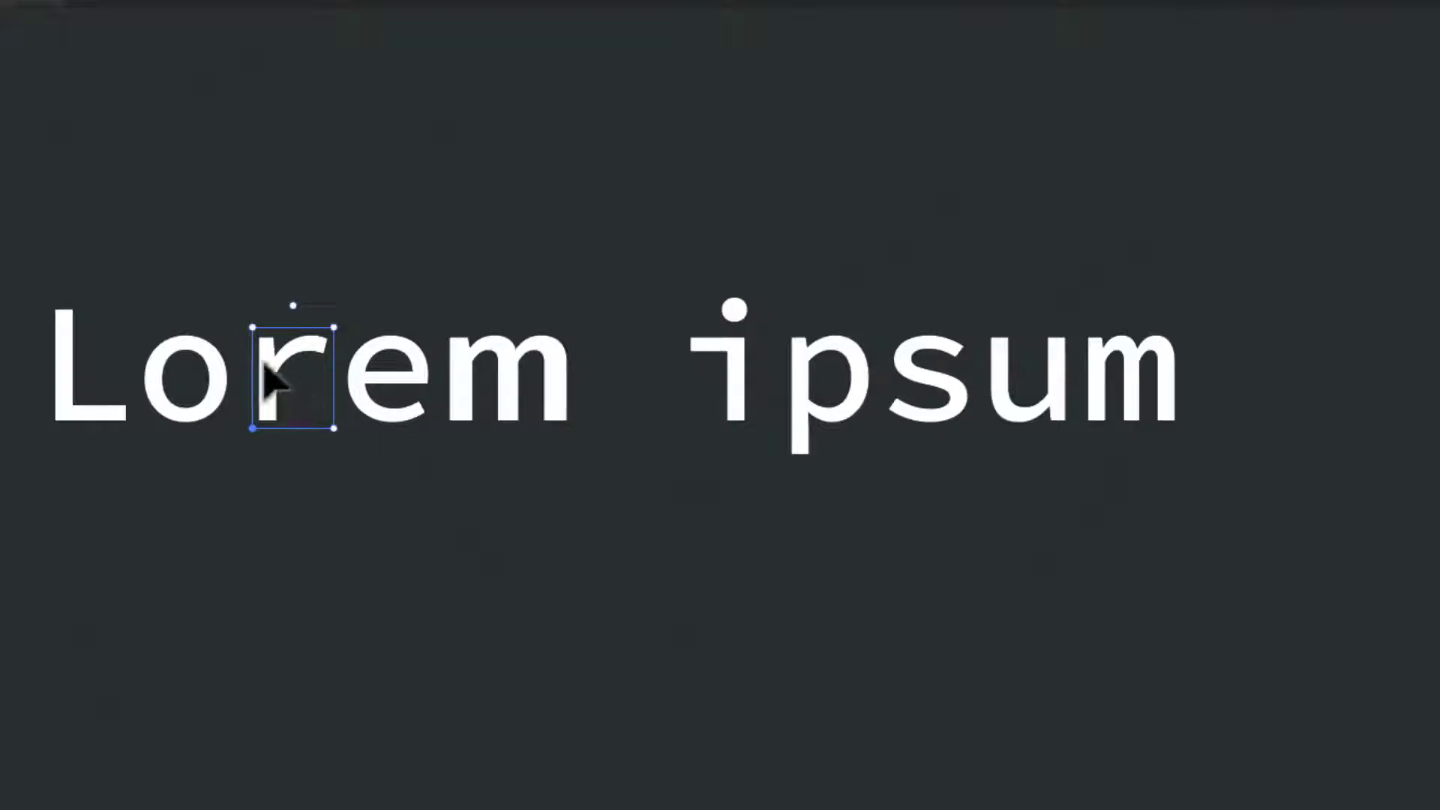
click(400, 388)
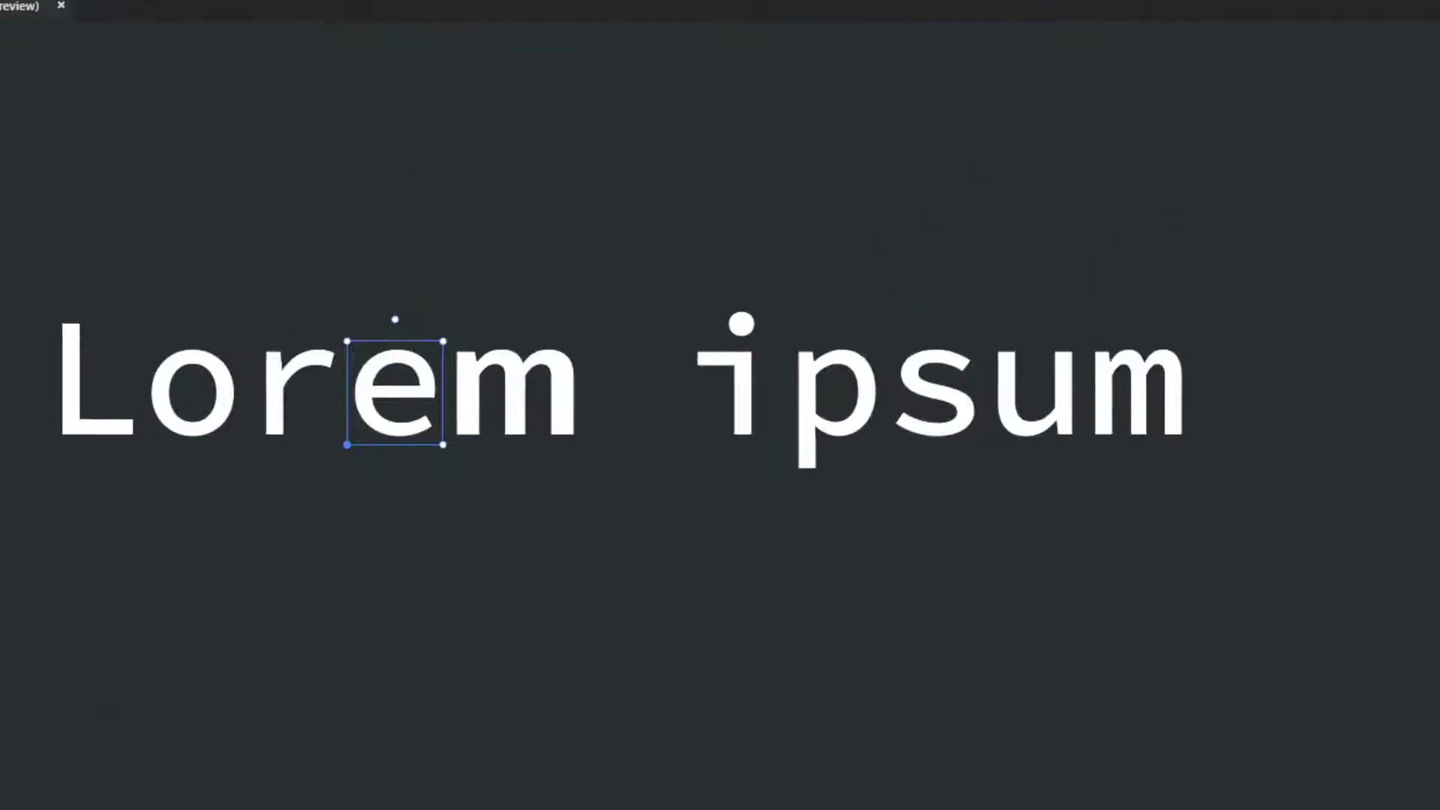
click(598, 43)
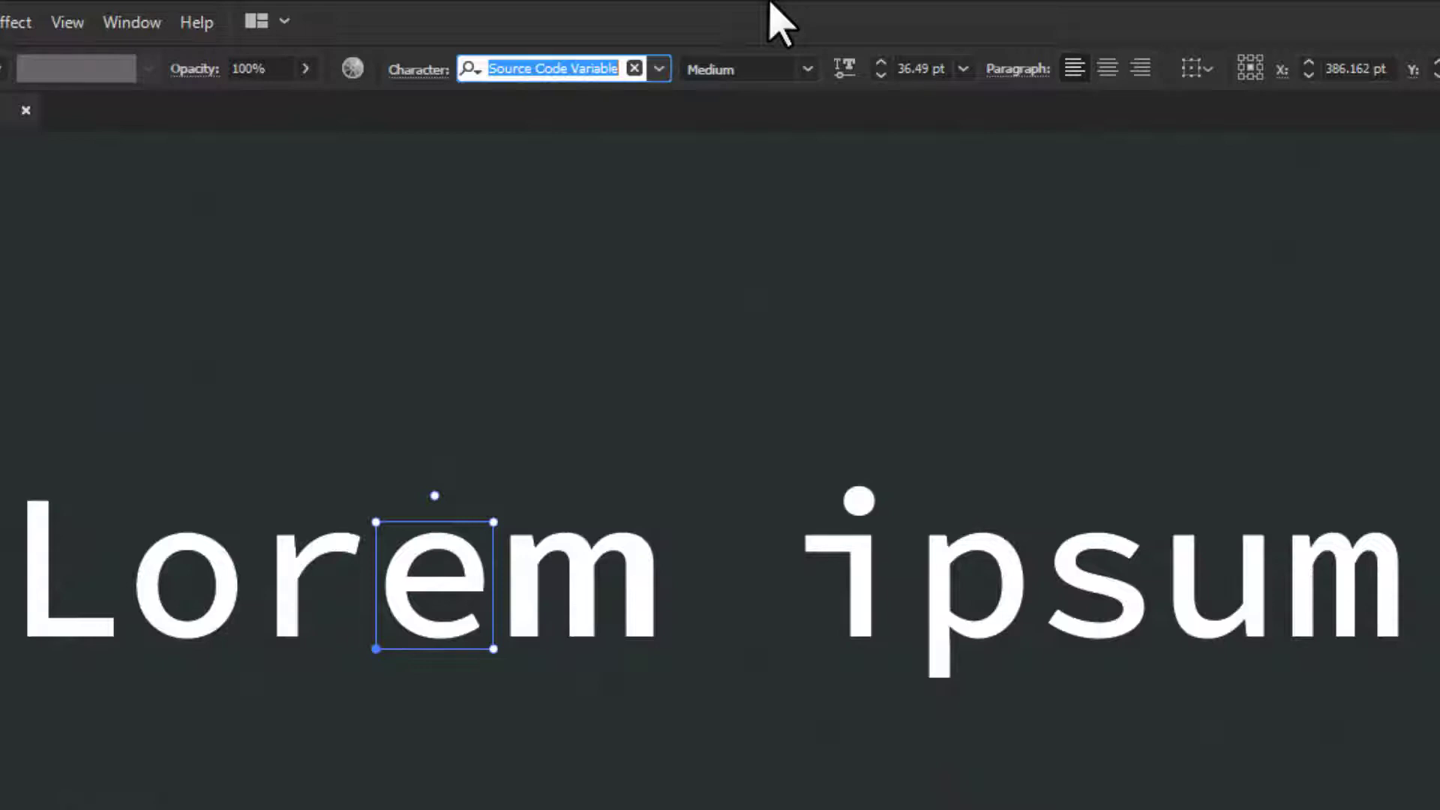
text(T)
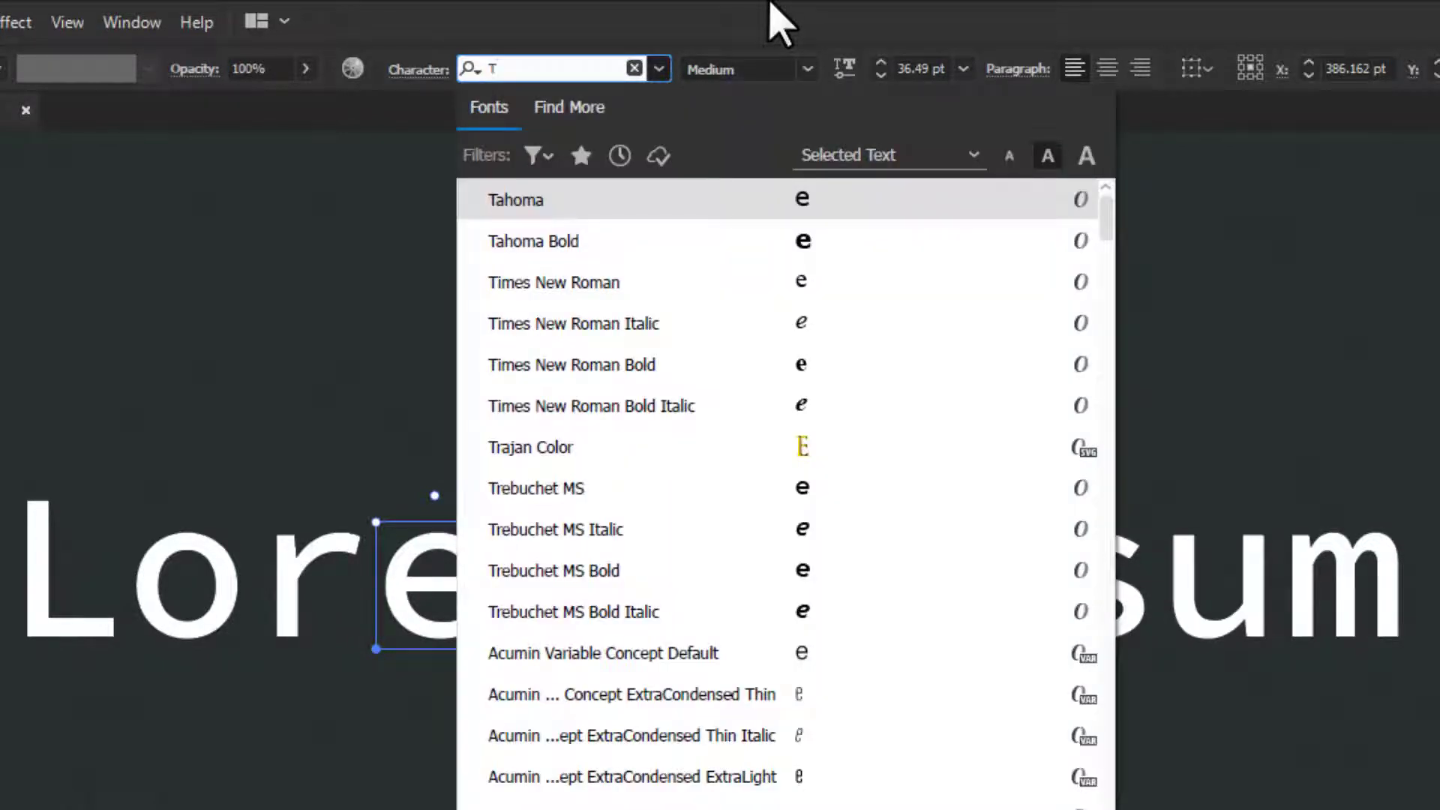
text(iME)
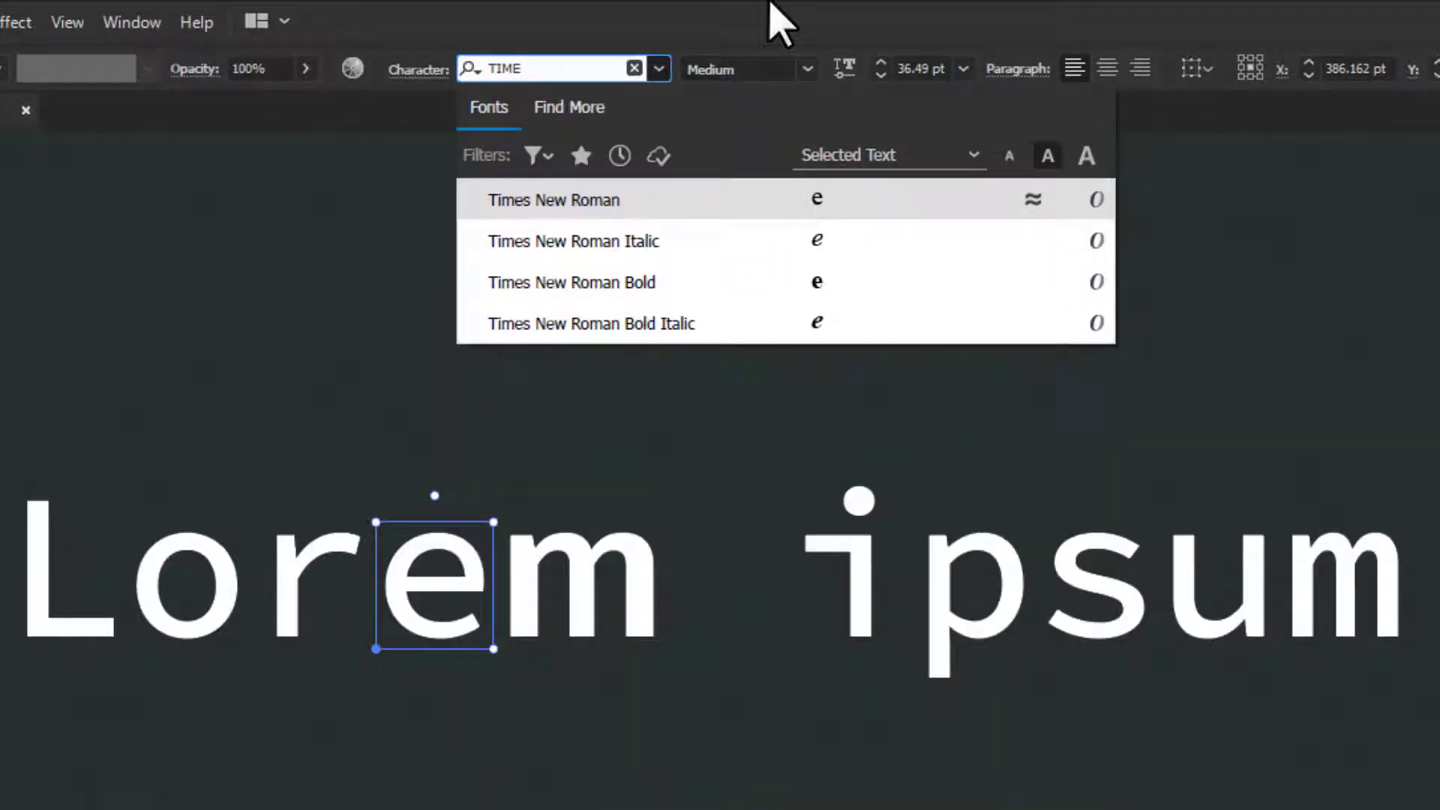
click(594, 201)
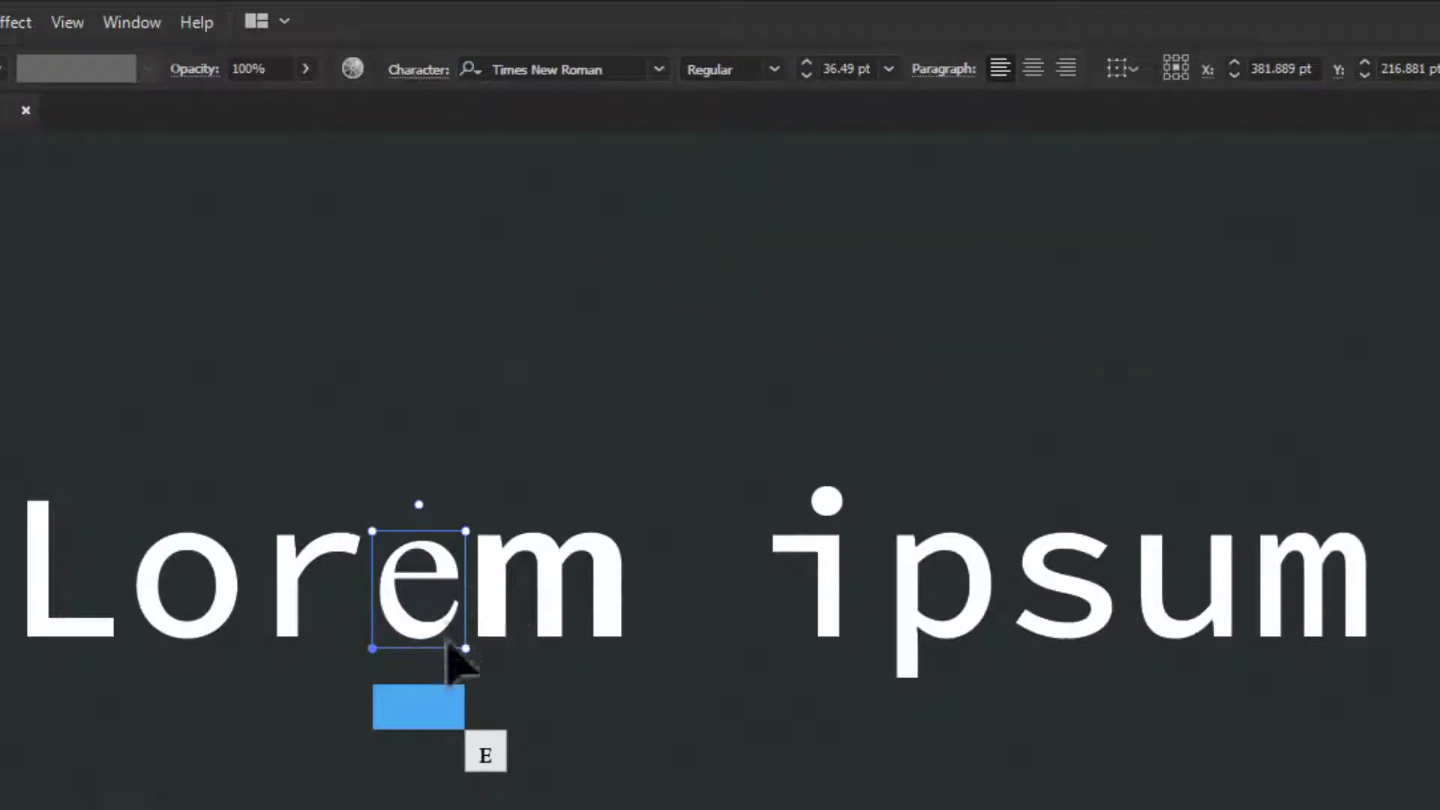
click(533, 571)
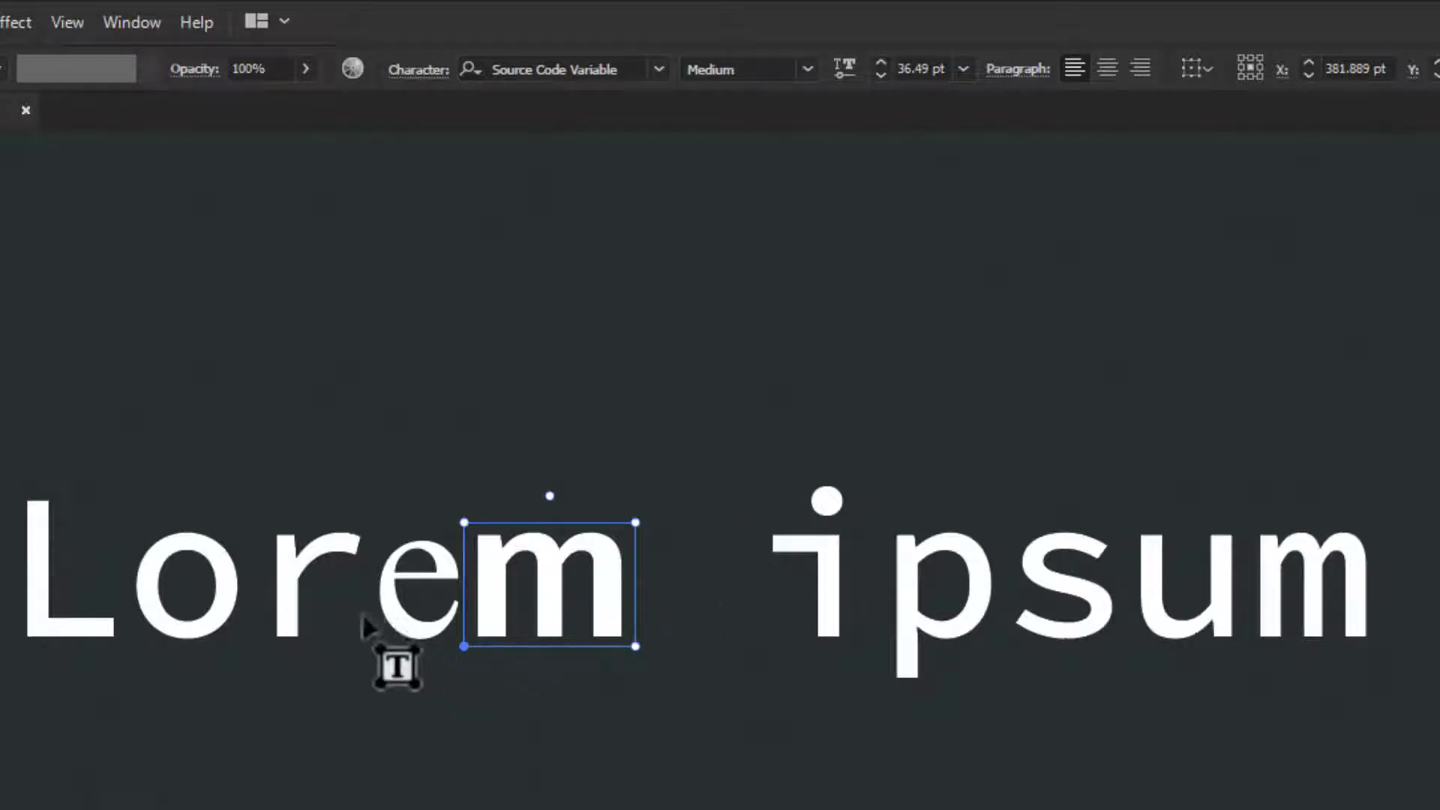
Select the e and m of Lorem individually with the Touch Type tool, and move the selection through ipsum to its u.
click(416, 593)
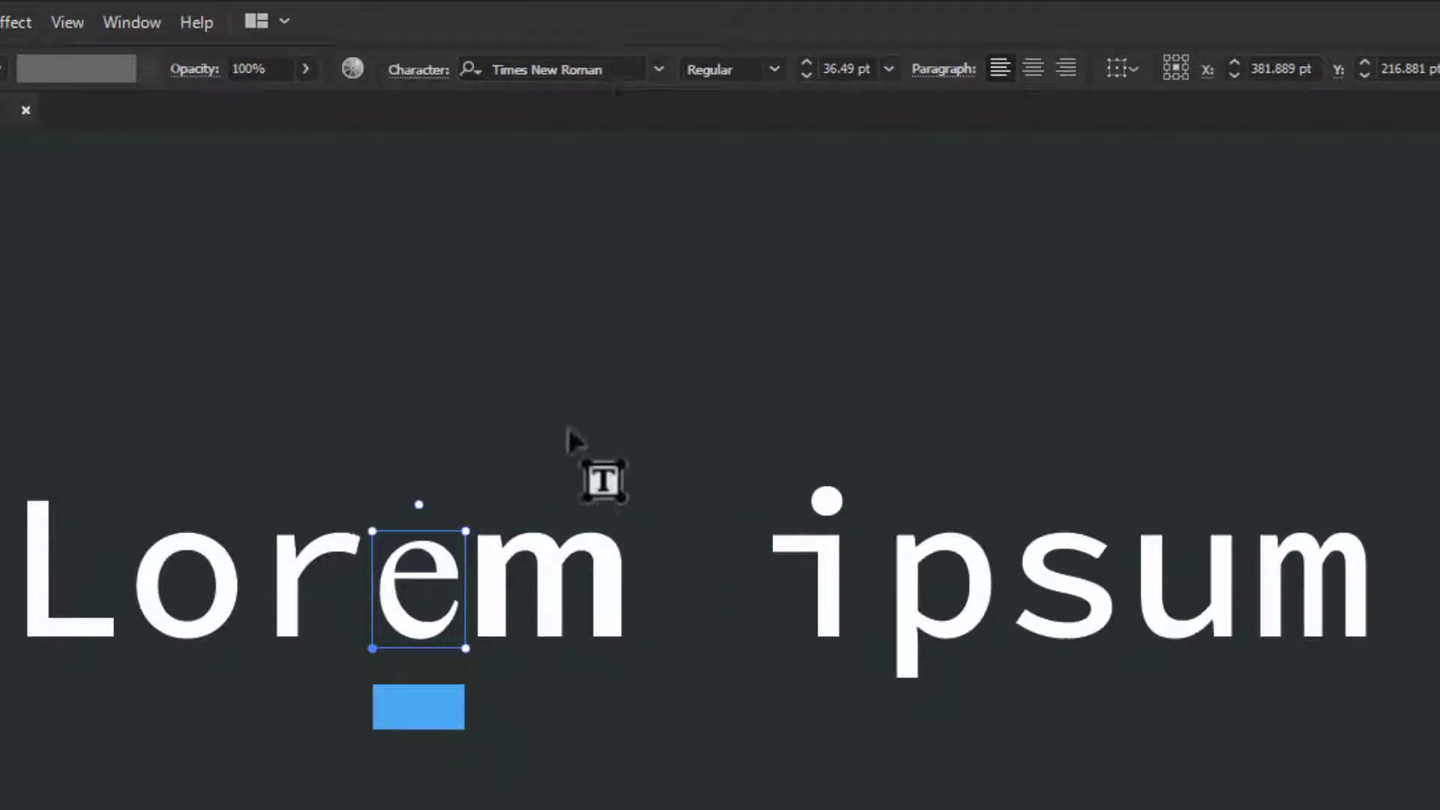
click(537, 596)
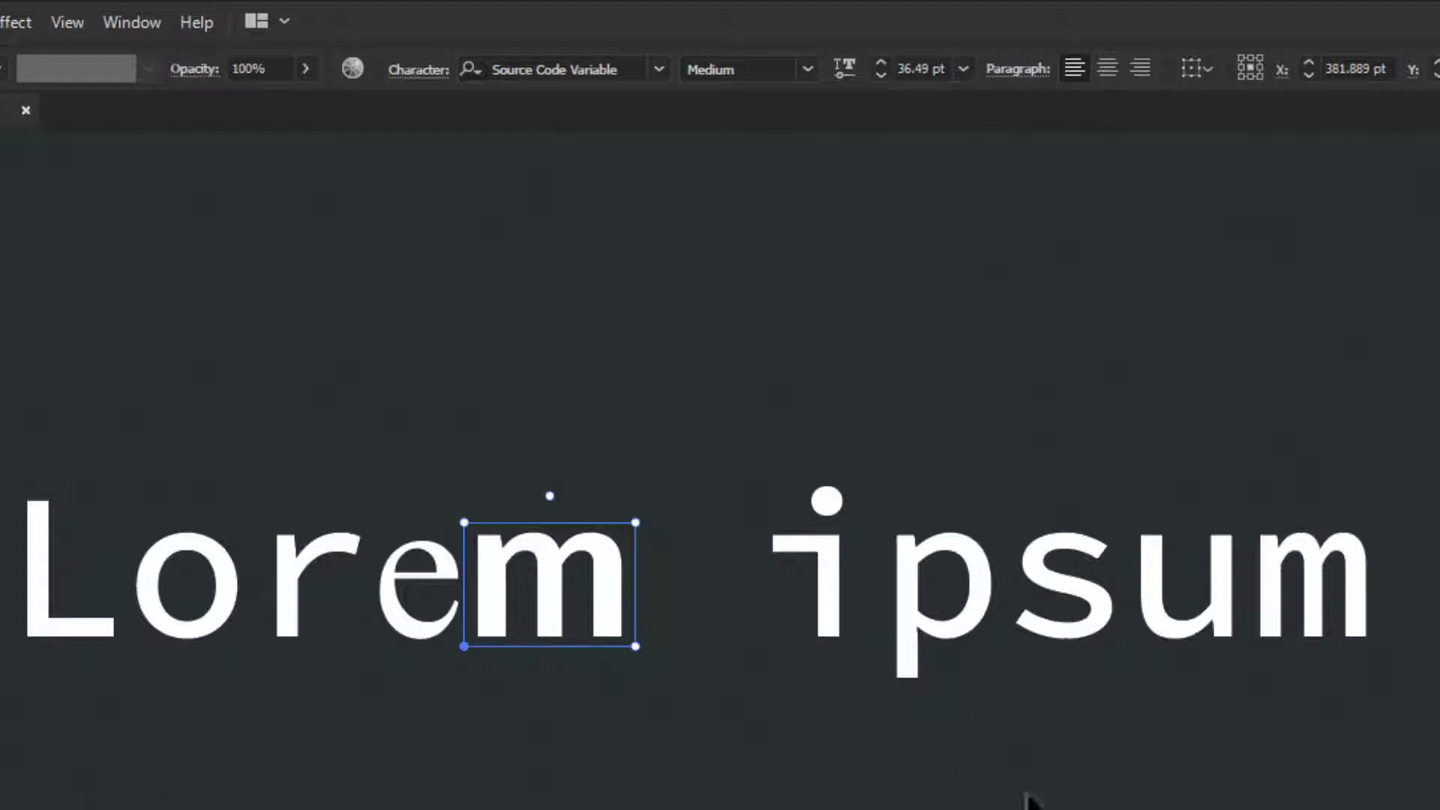
click(916, 629)
click(1084, 609)
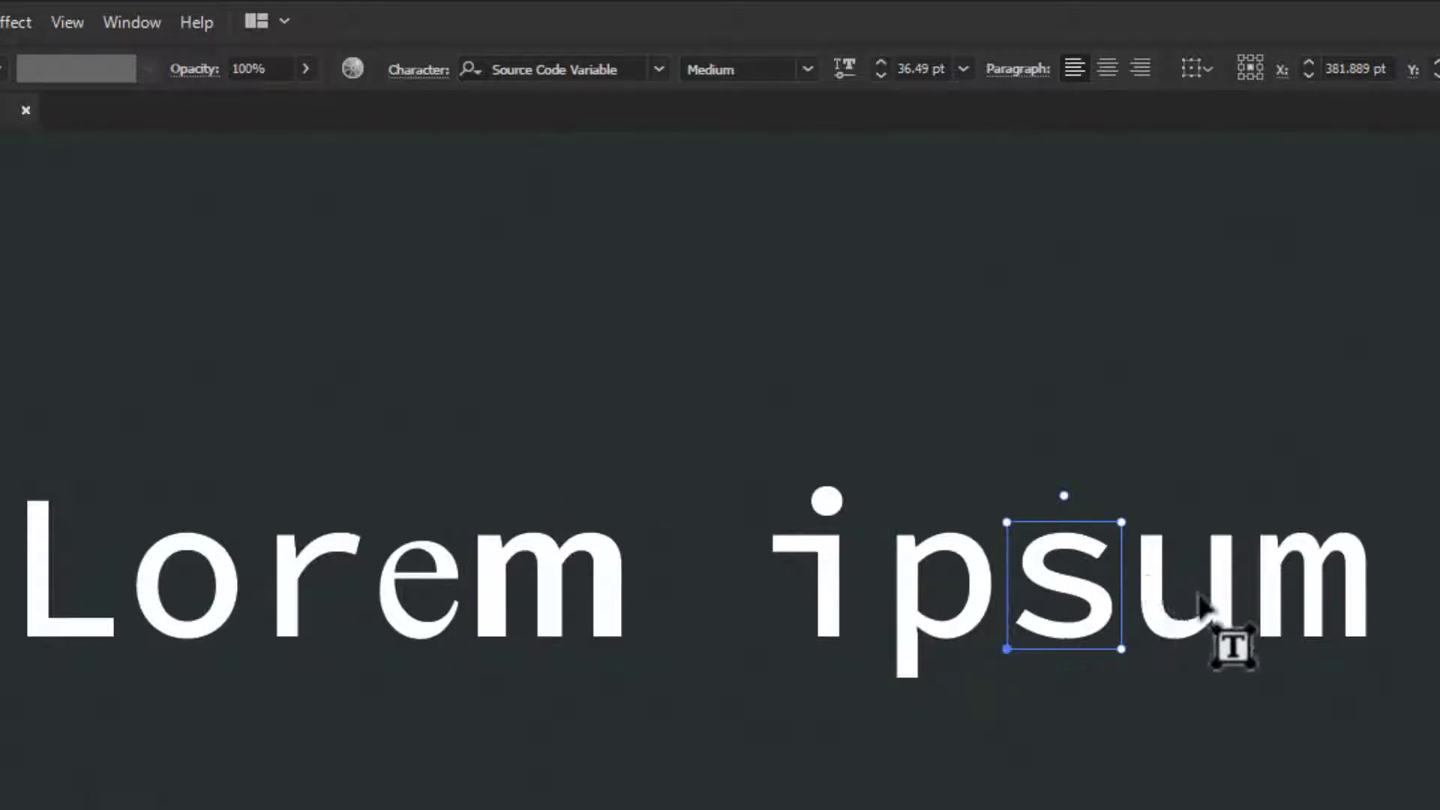
click(1200, 604)
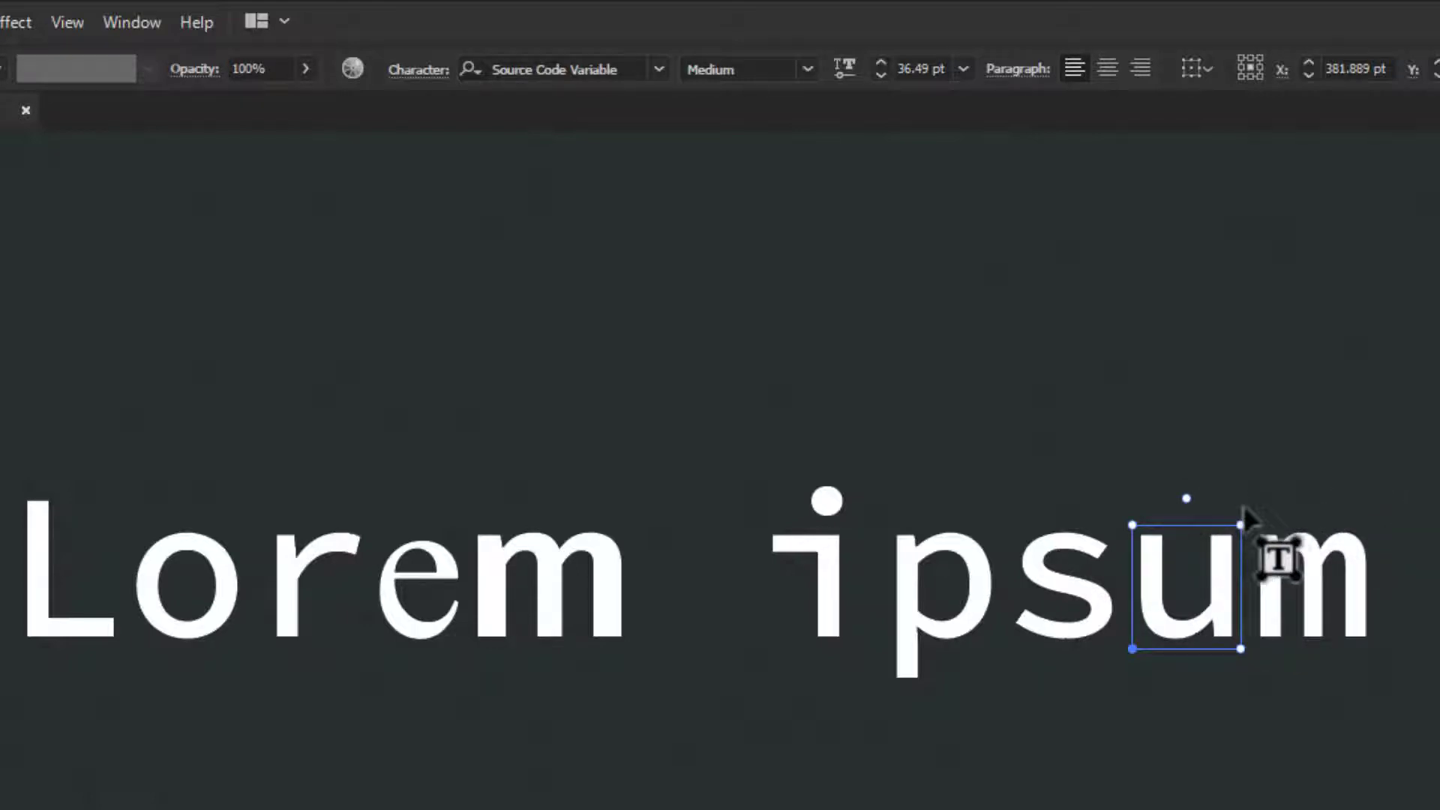
Try enlarging the u of ipsum proportionally to about 1.7 times its size, and undo the enlargement.
drag(1240, 525, 1333, 453)
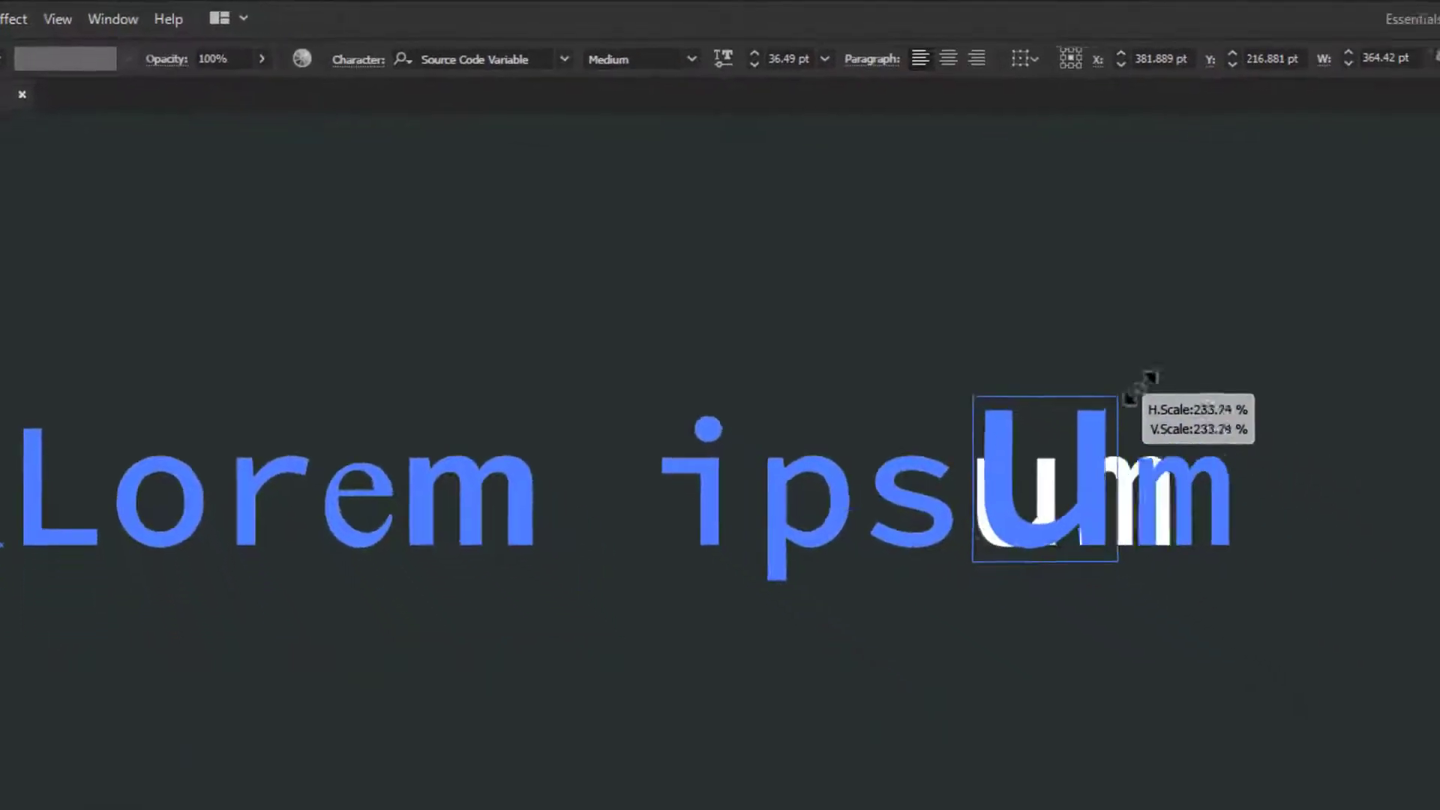
drag(1141, 389, 1138, 385)
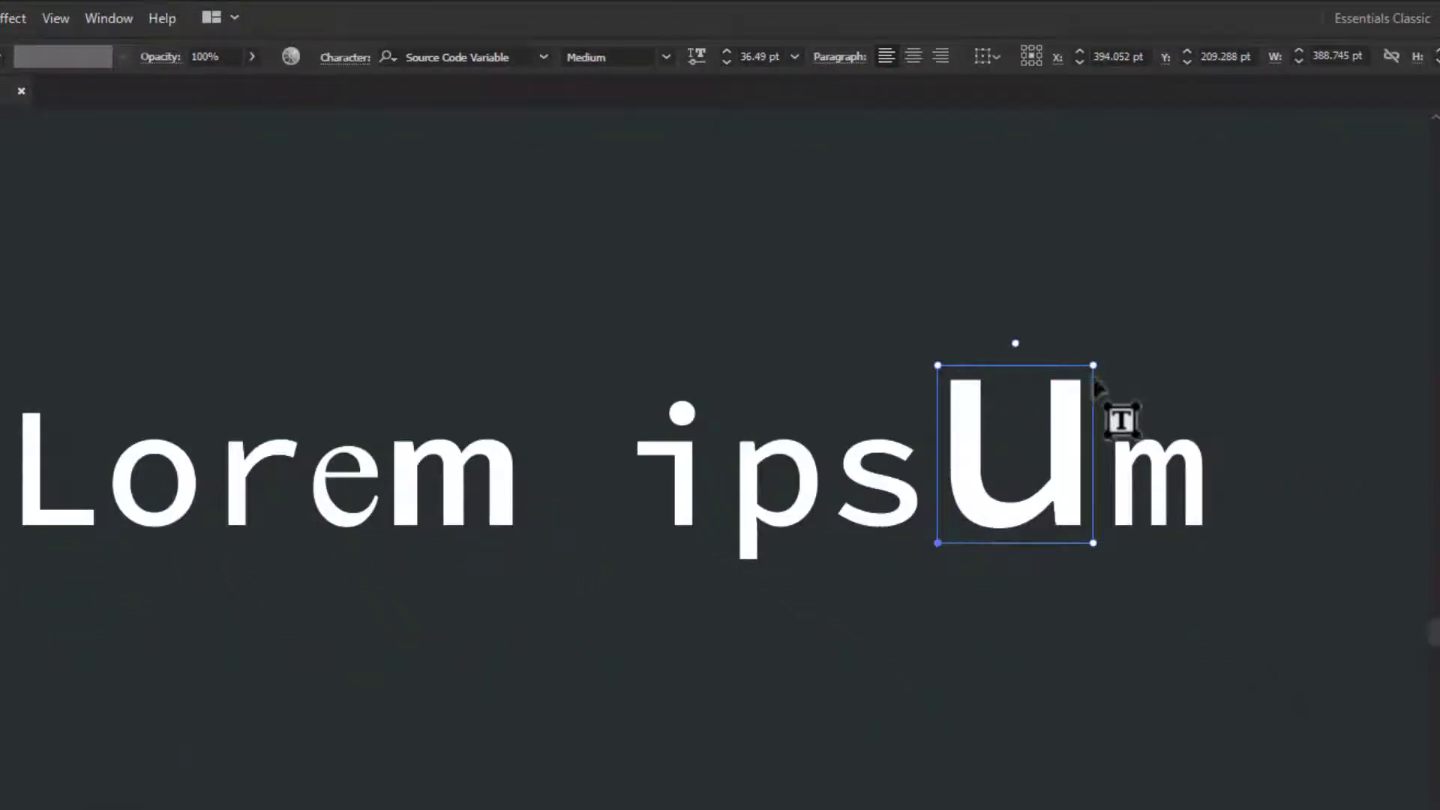
key(ctrl+z)
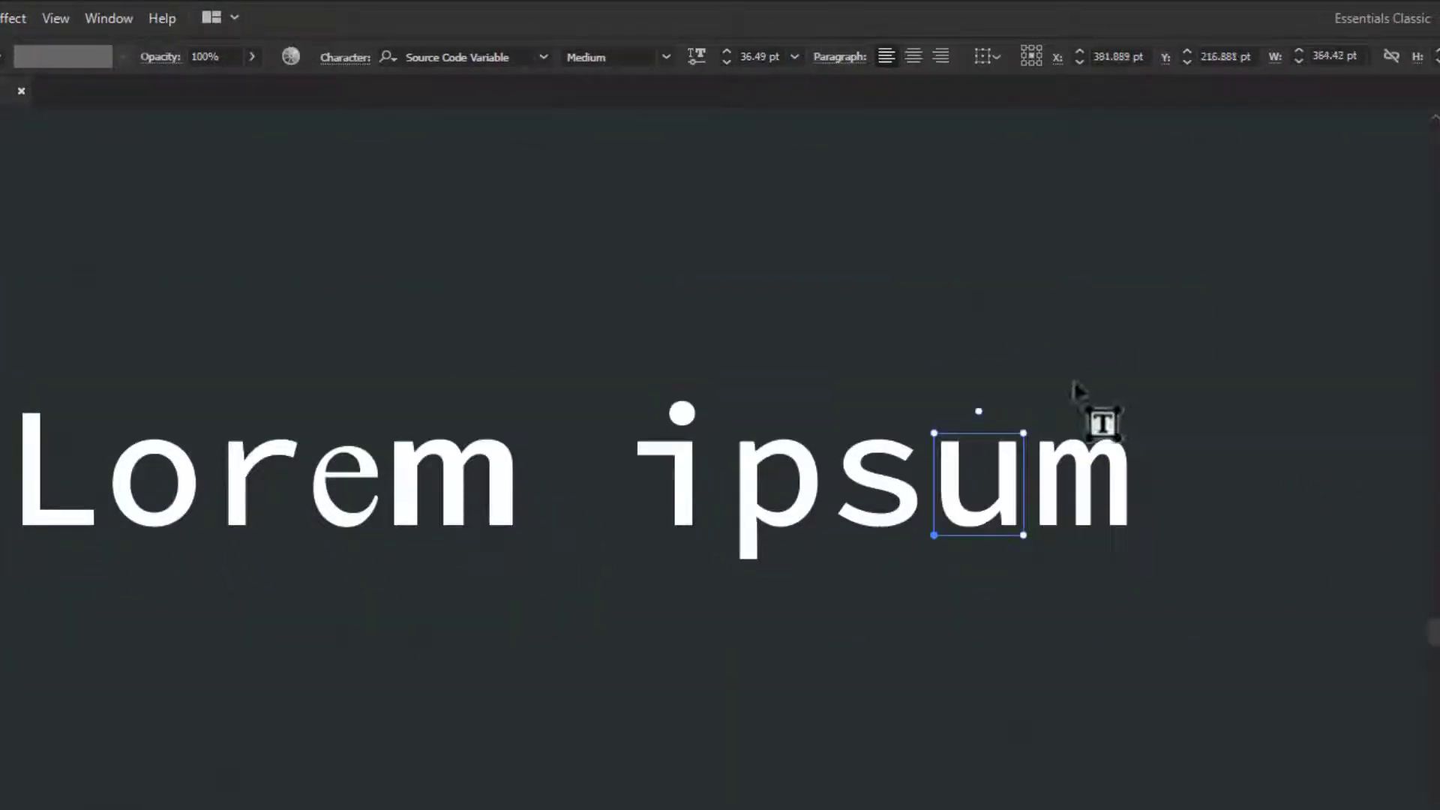
Shrink the u of ipsum proportionally to about half size, and enlarge it until it is about a quarter larger than its neighbouring letters' scale.
drag(1025, 433, 976, 480)
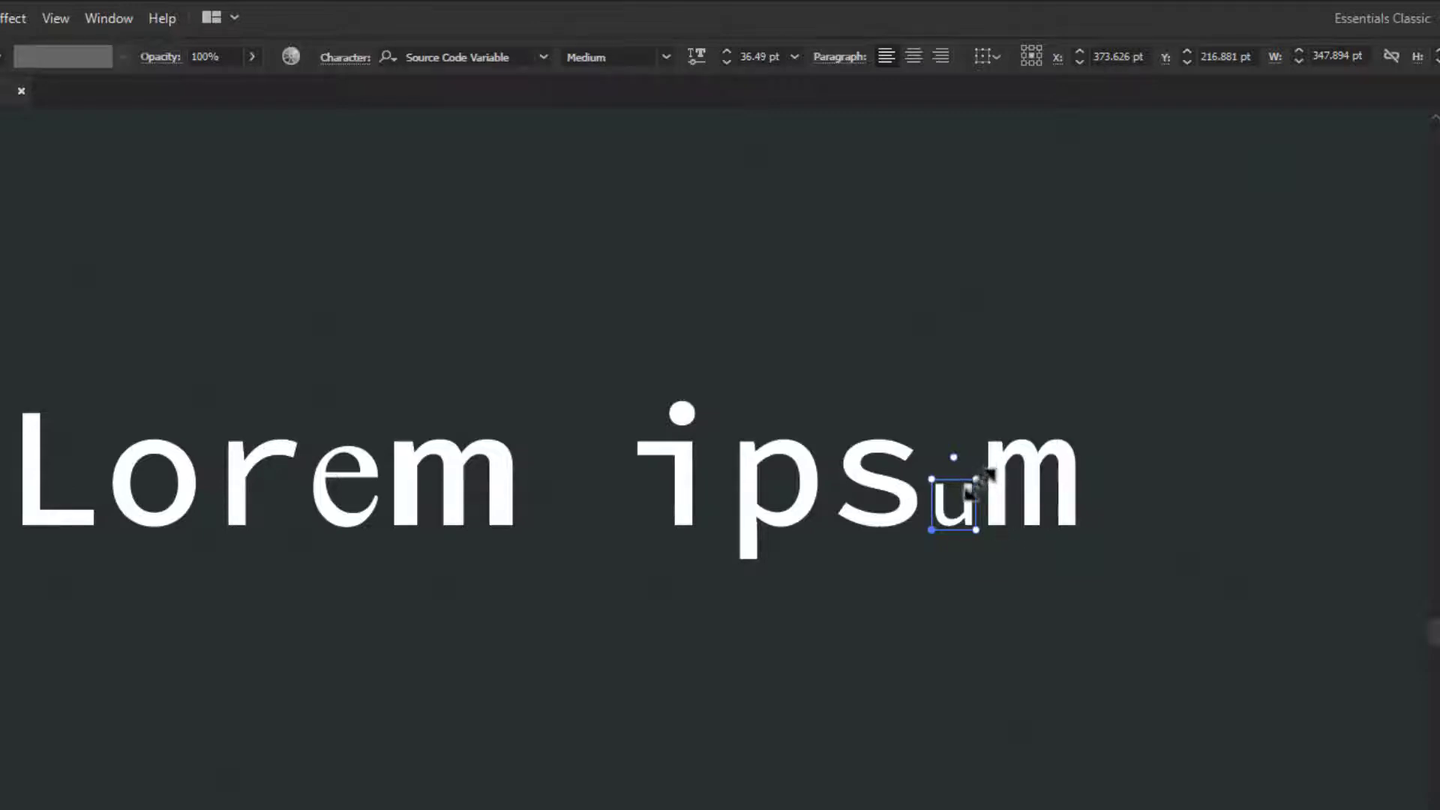
drag(976, 479, 1069, 417)
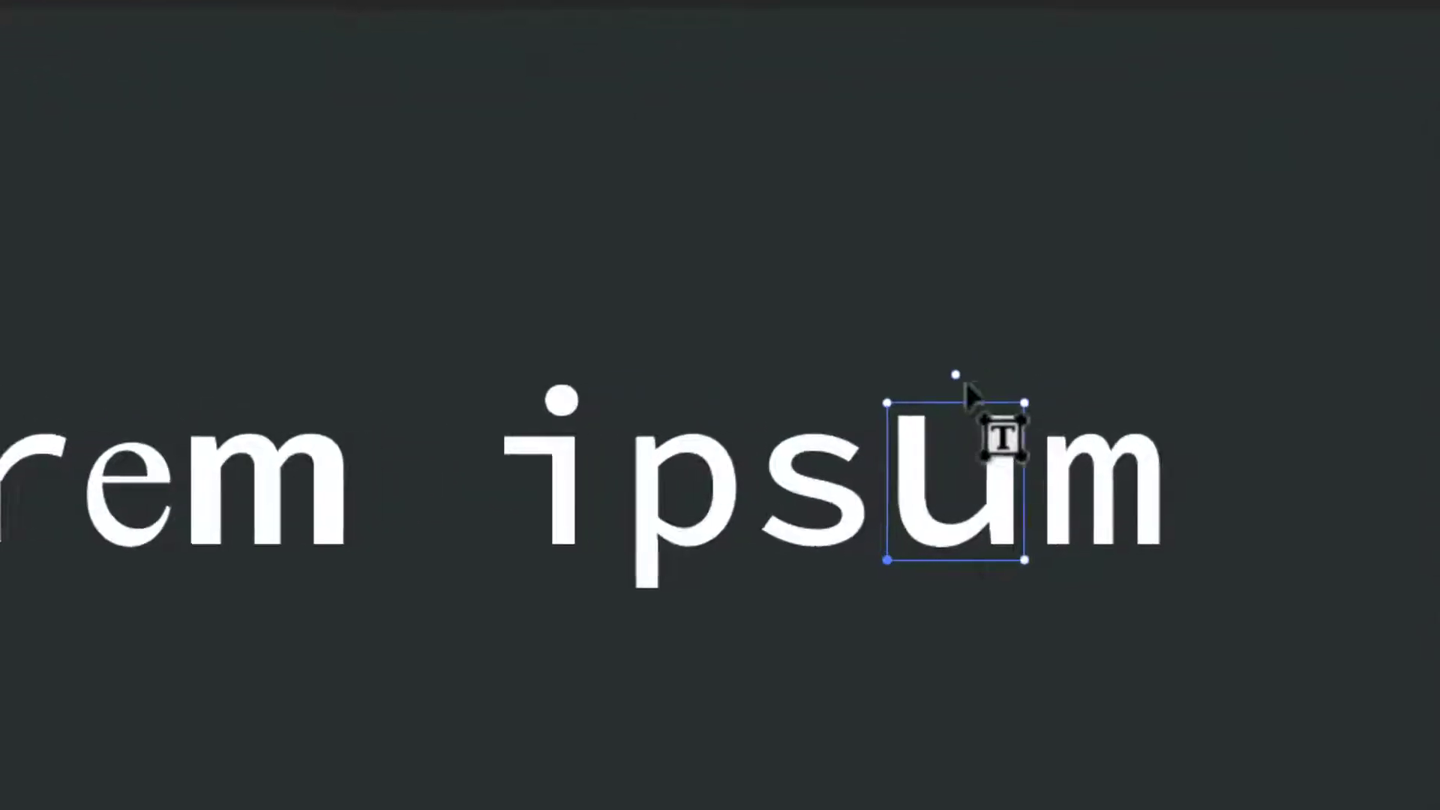